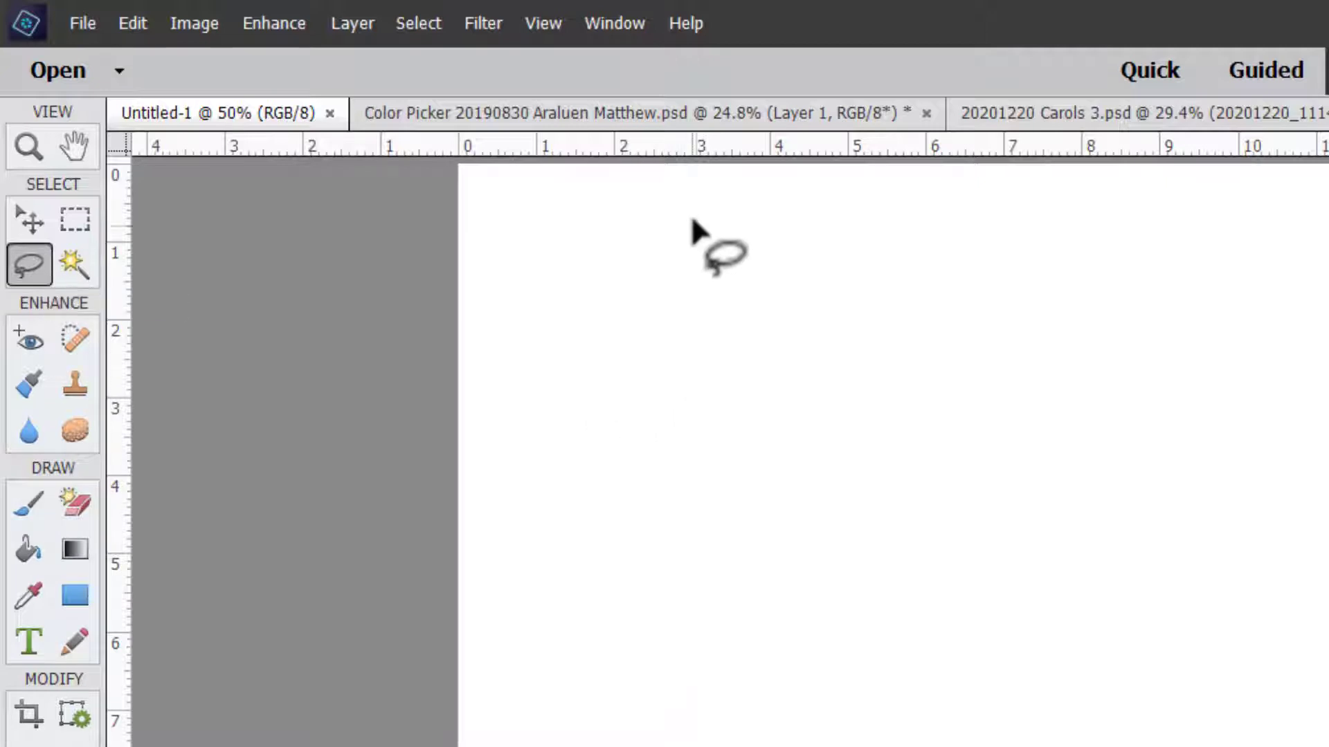
Switch to the tulip garden photo and lasso a rough selection around the pair of red tulips.
click(608, 119)
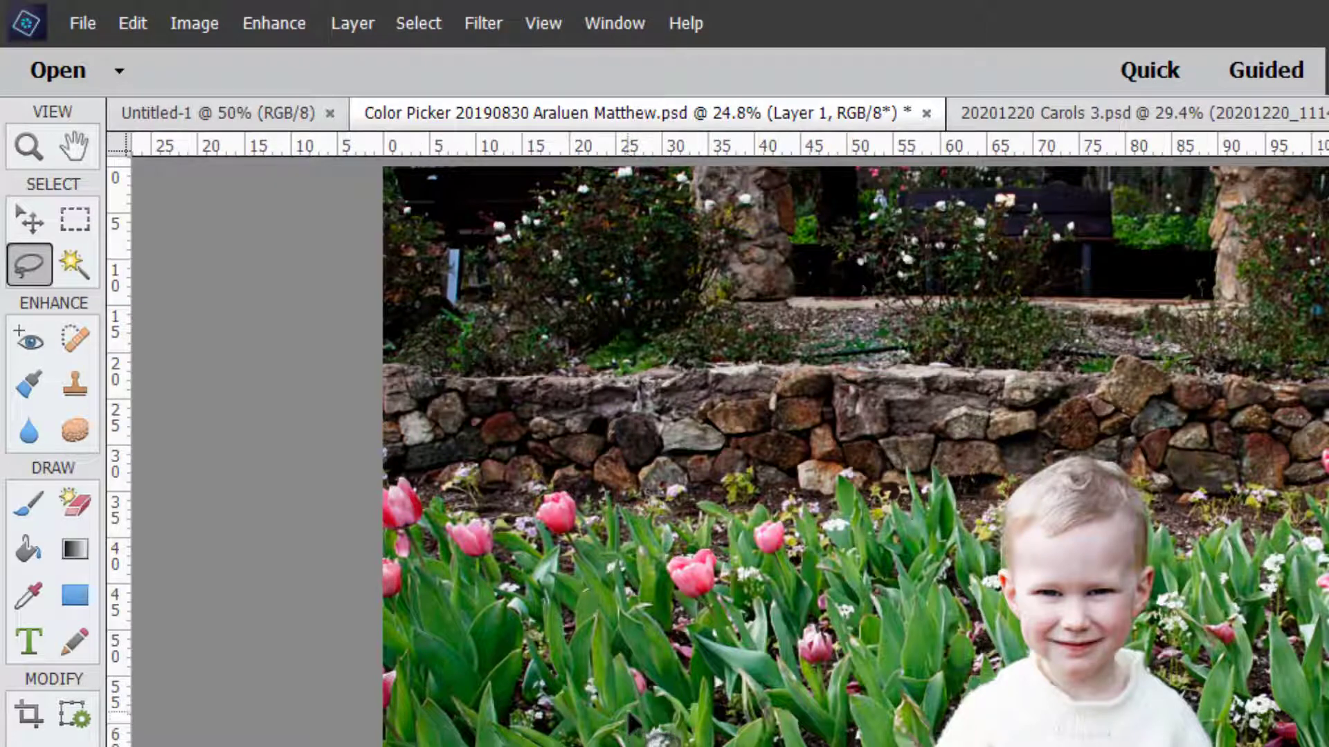
scroll(627, 723, up, 3)
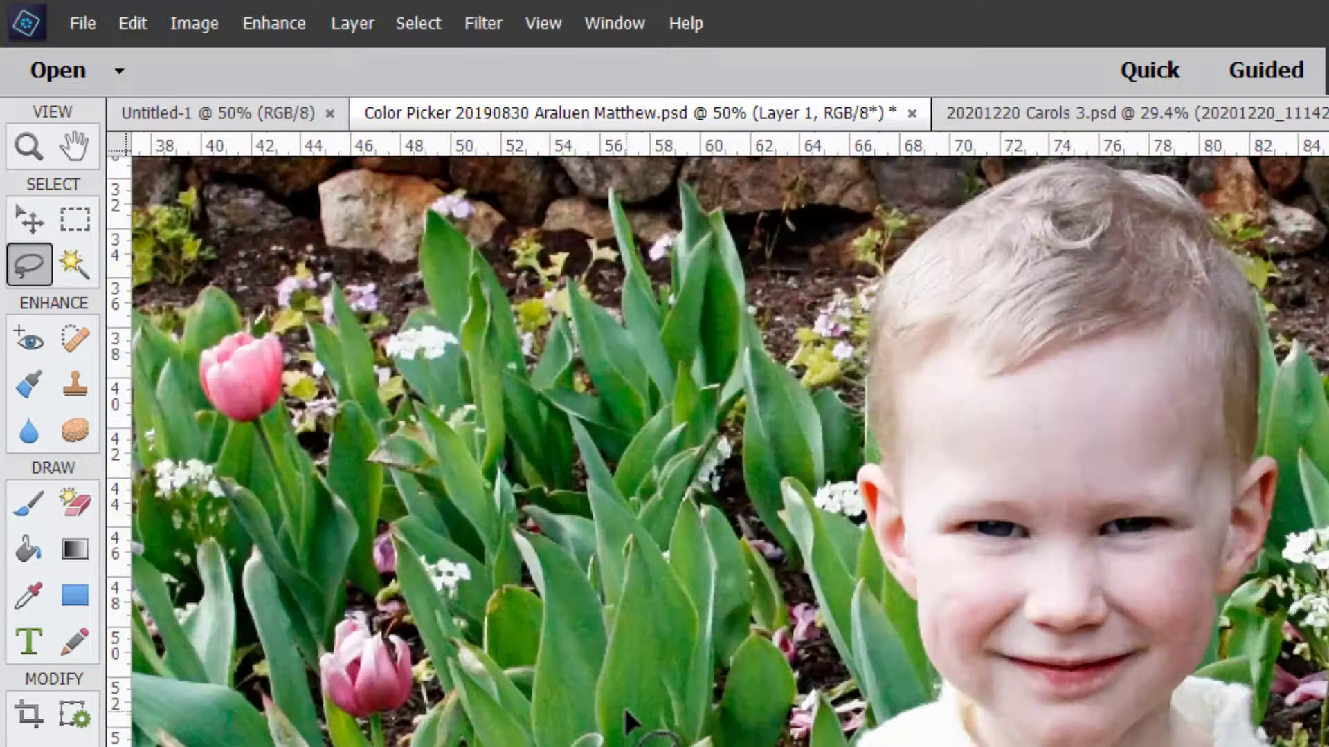
scroll(777, 721, right, 10)
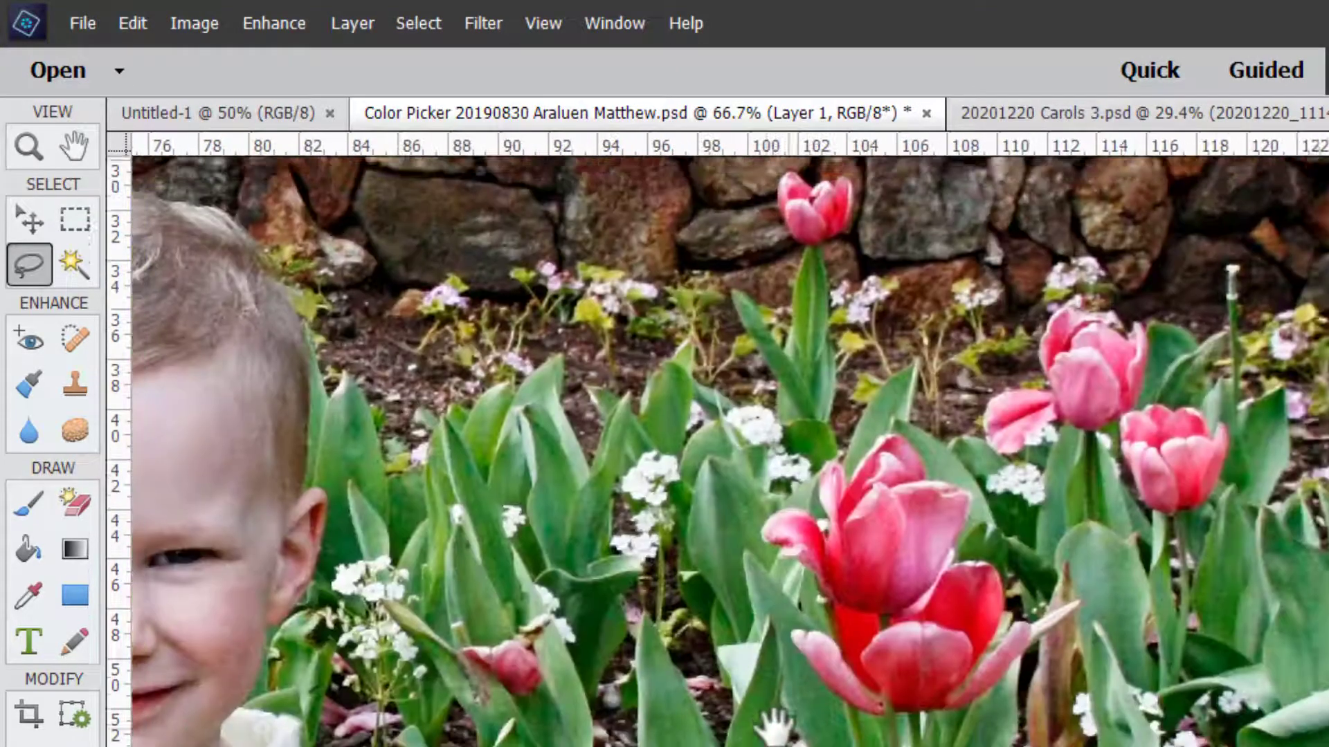
mouse_move(875, 436)
mouse_down()
mouse_move(990, 477)
mouse_move(971, 545)
mouse_move(996, 542)
mouse_move(1031, 604)
mouse_move(1026, 629)
mouse_move(1025, 613)
mouse_move(1057, 618)
mouse_move(1055, 599)
mouse_move(1062, 625)
mouse_move(1012, 679)
mouse_move(1024, 715)
mouse_move(1001, 732)
mouse_move(898, 732)
mouse_move(857, 528)
mouse_move(865, 487)
mouse_move(882, 486)
mouse_move(886, 526)
mouse_up()
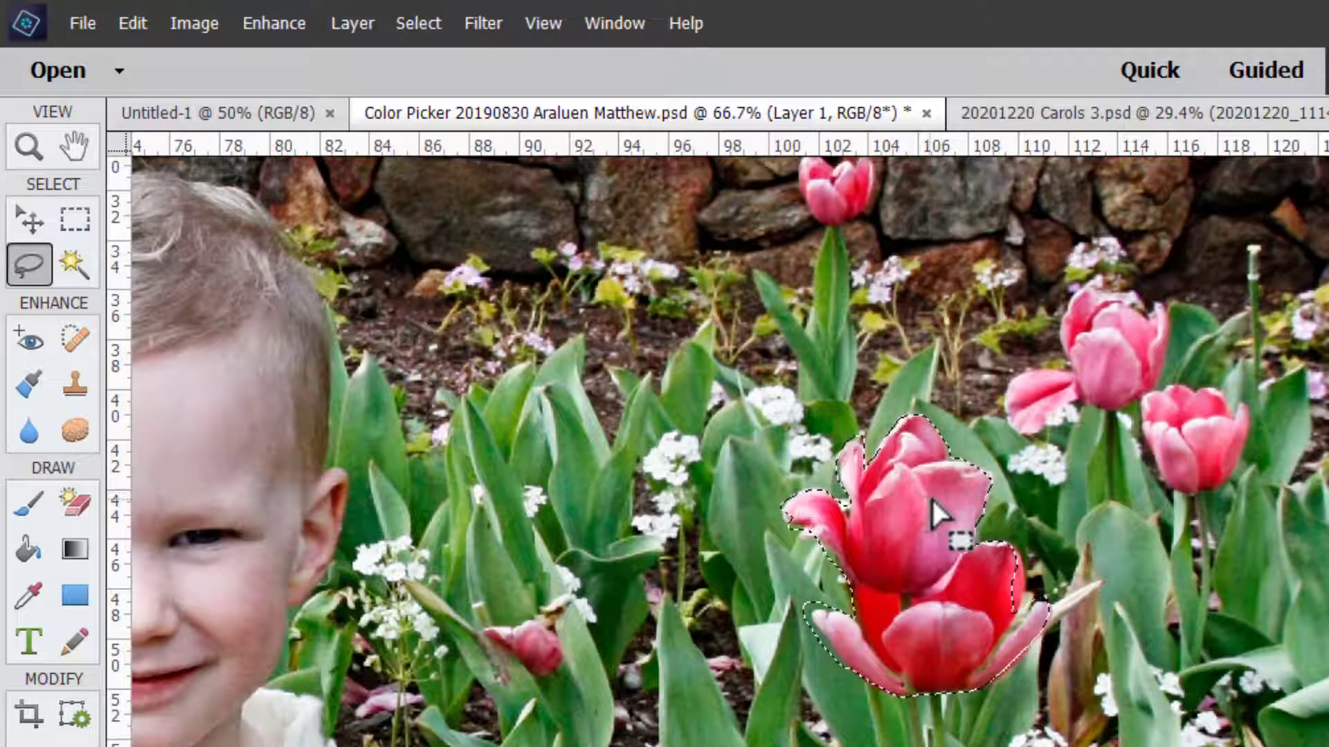
Make the Background layer active and deselect the rough lasso selection.
key(ctrl+plus)
key(ctrl+plus)
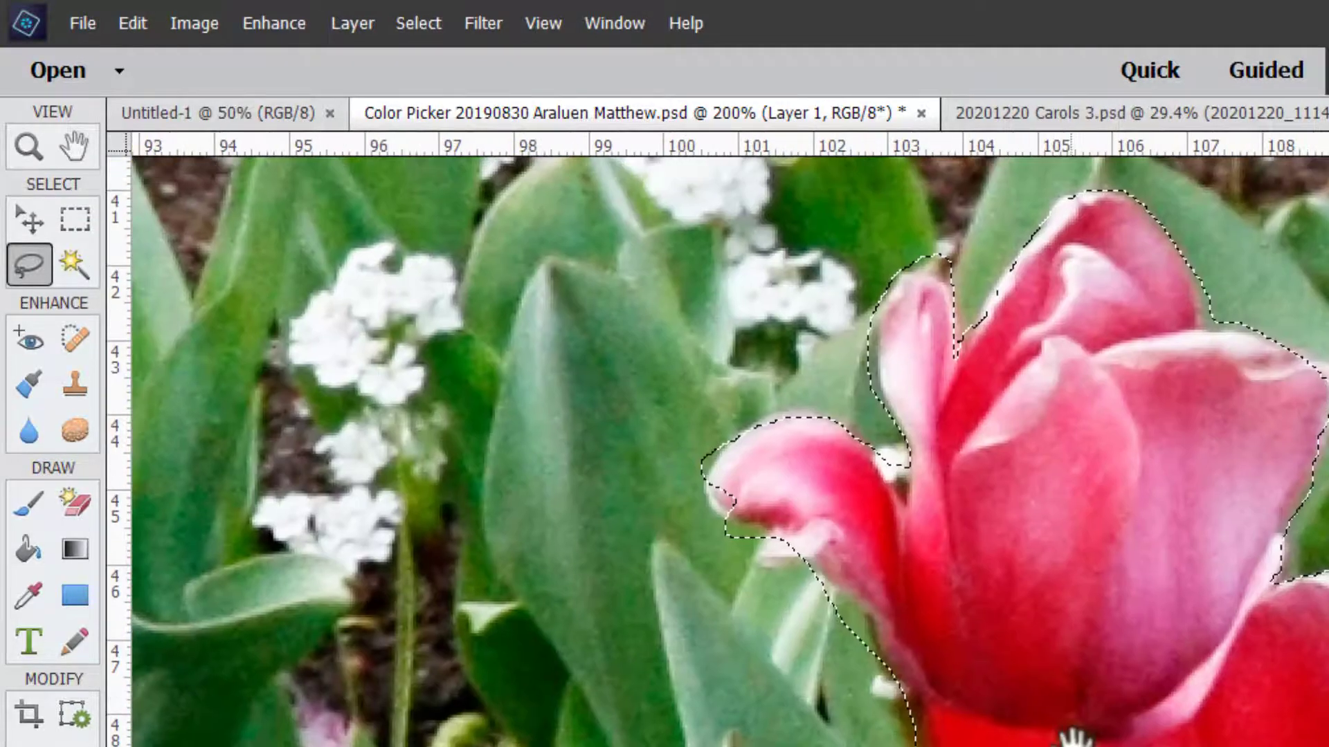
key(alt+bracketleft)
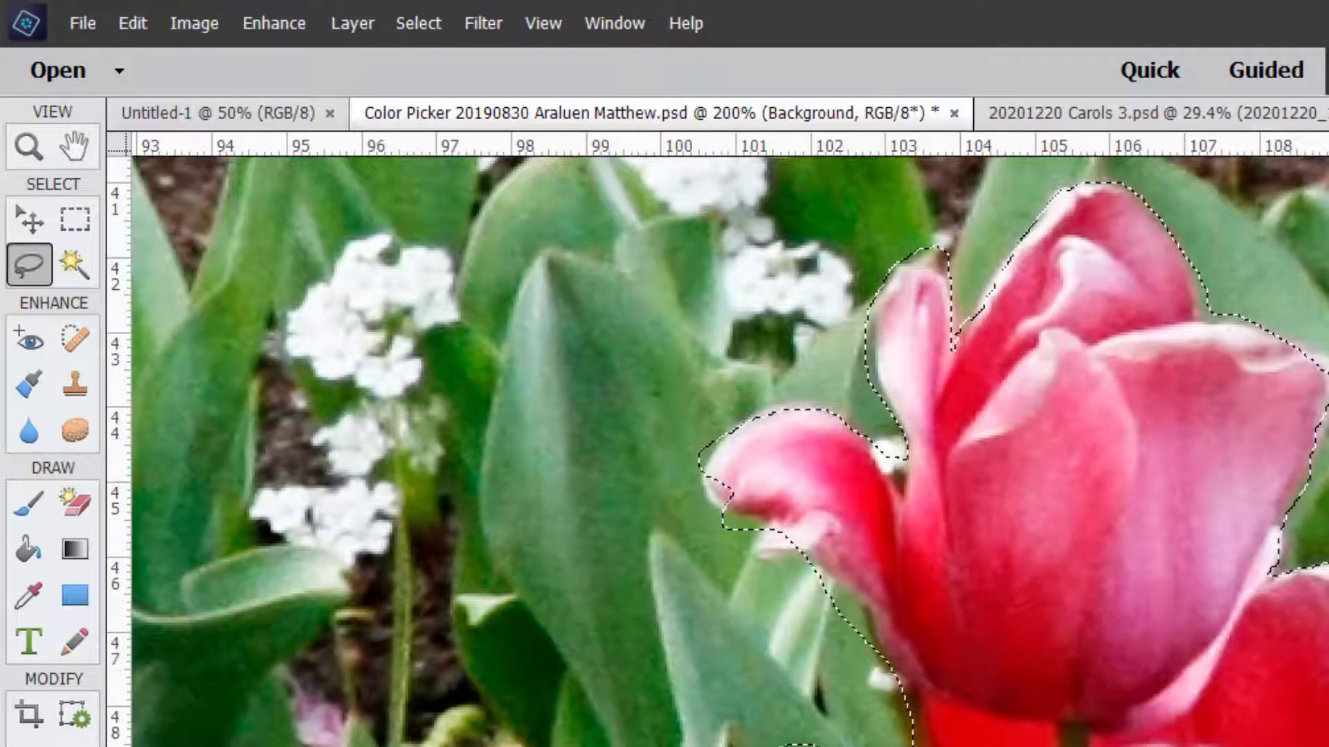
key(ctrl+d)
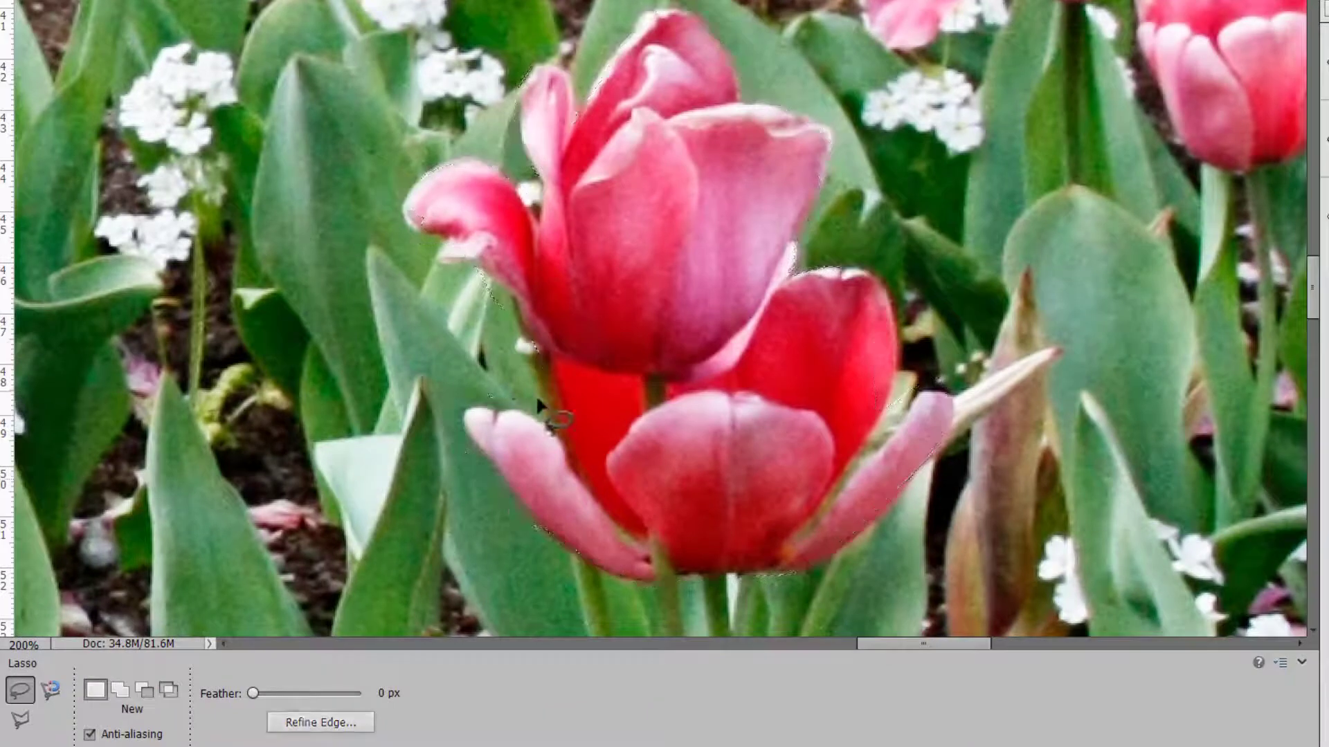
Trace around the two red tulips with the Magnetic Lasso tool to select them.
click(48, 688)
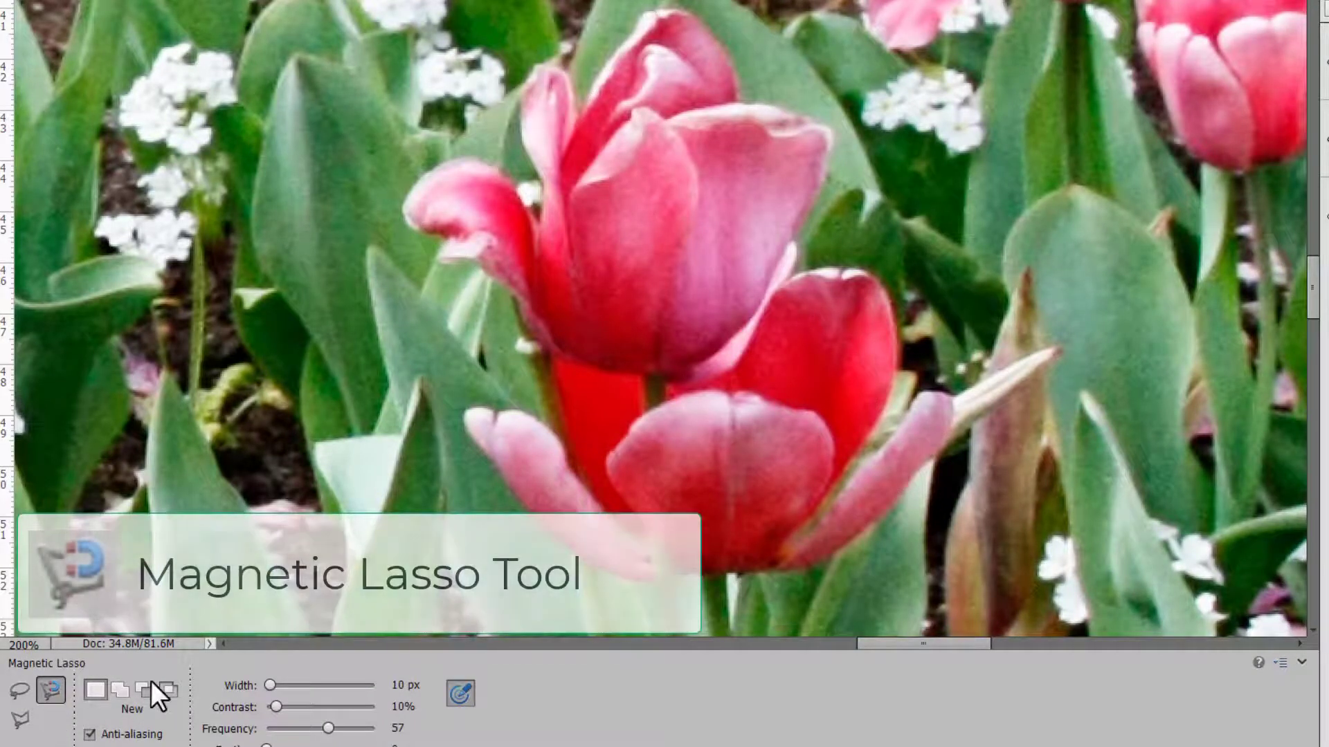
click(537, 342)
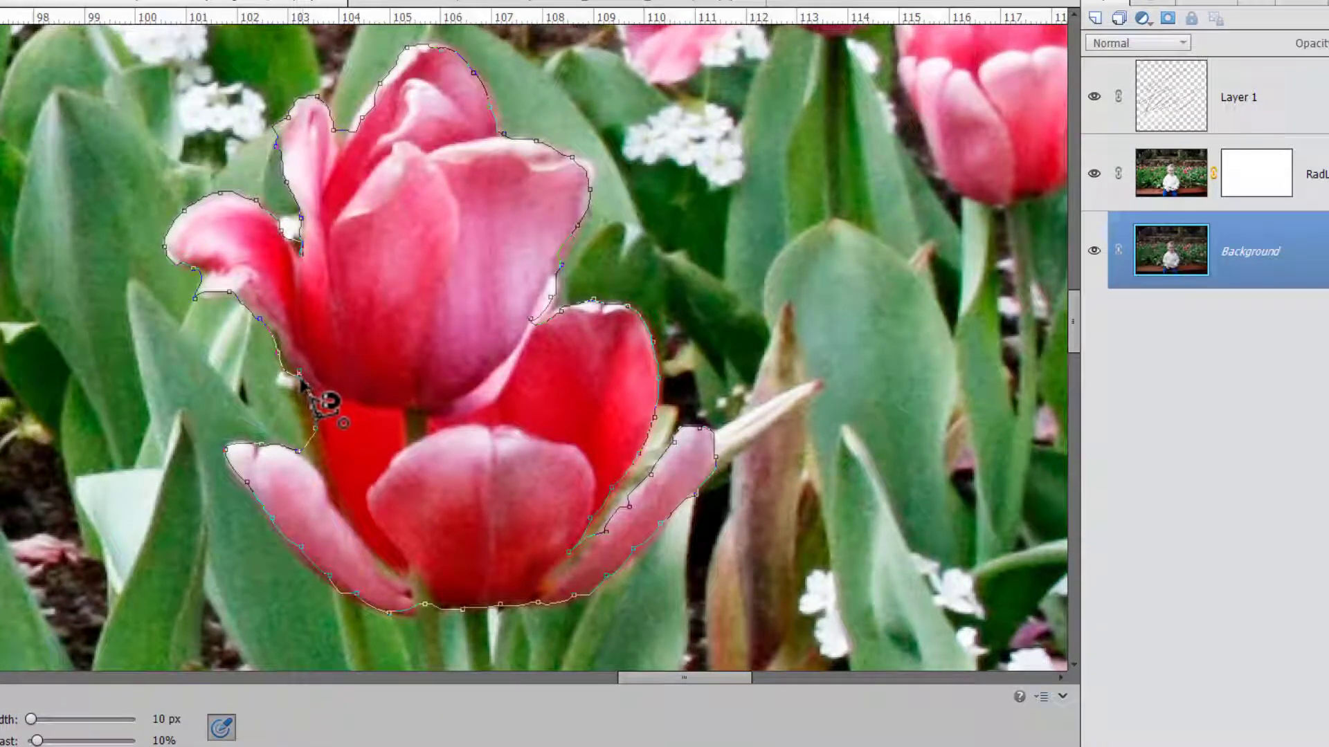
click(301, 380)
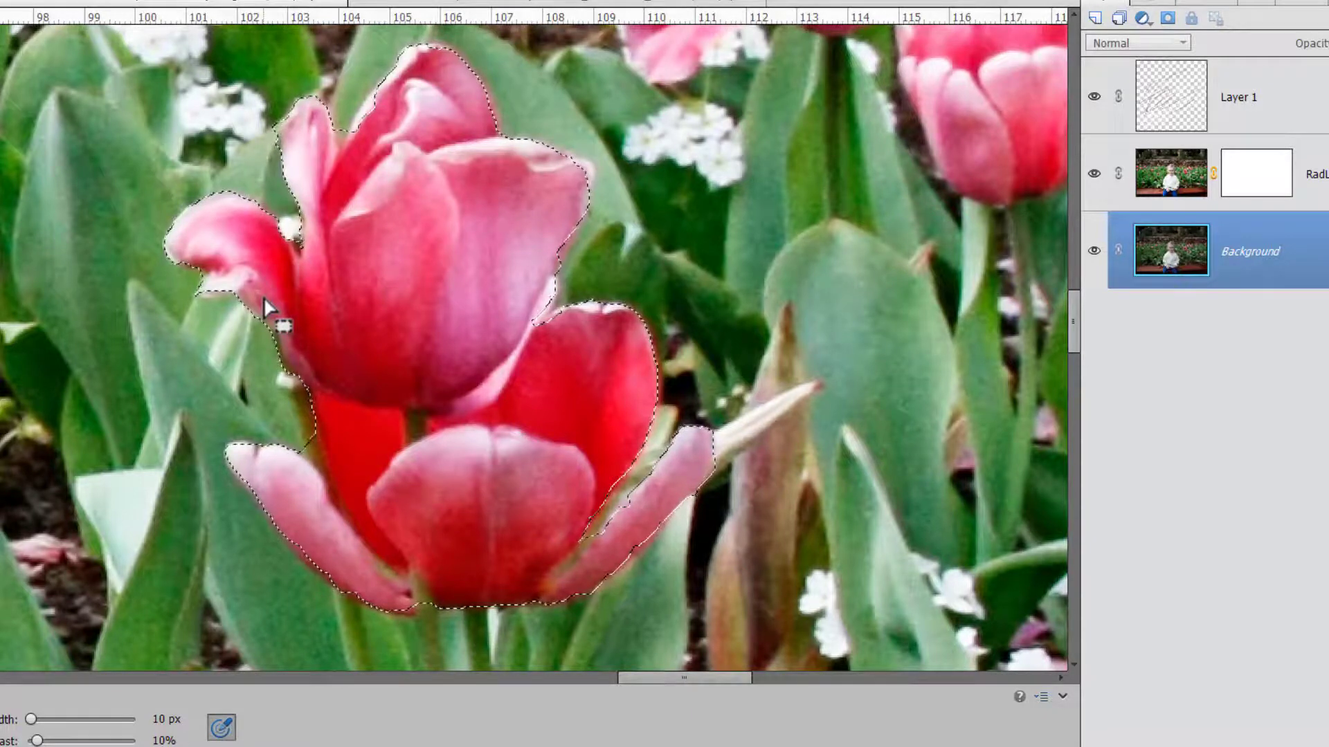
Copy the selected tulips to a new layer and reload the tulip selection on the Background layer.
key(ctrl+j)
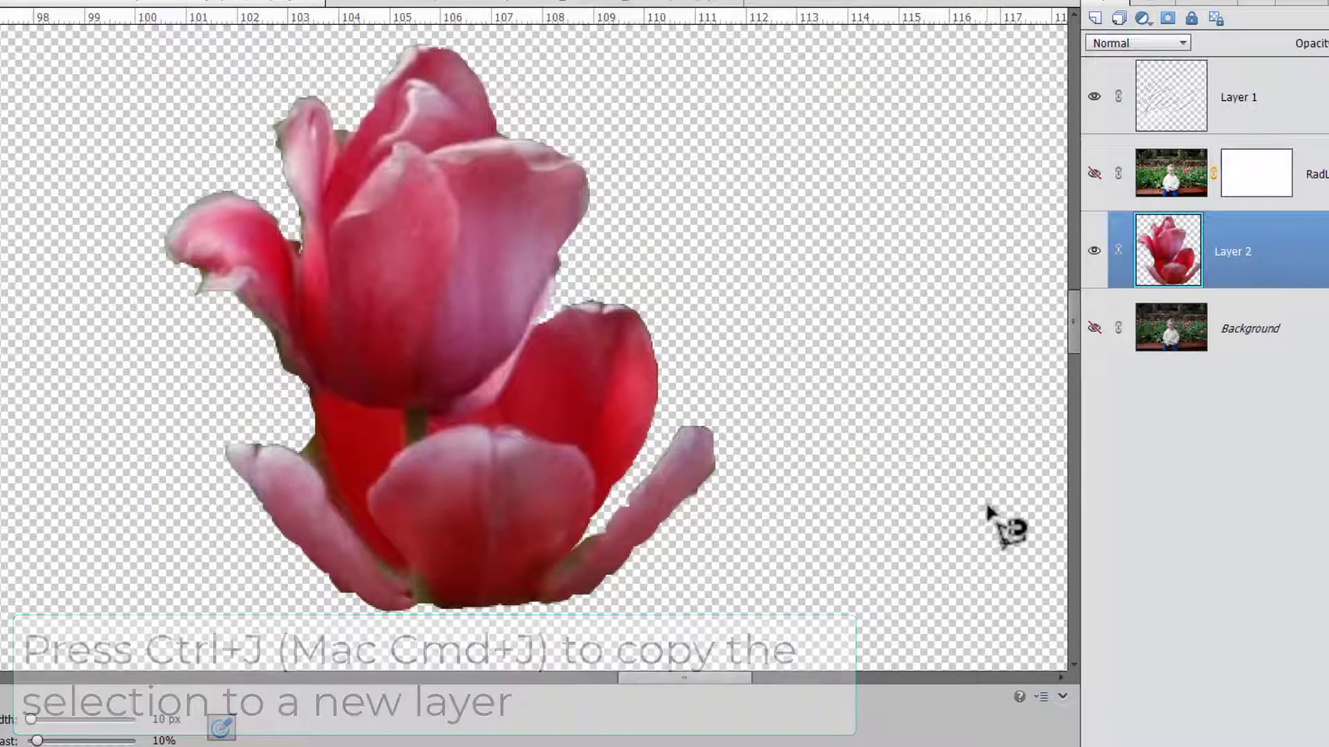
drag(1173, 280, 1172, 266)
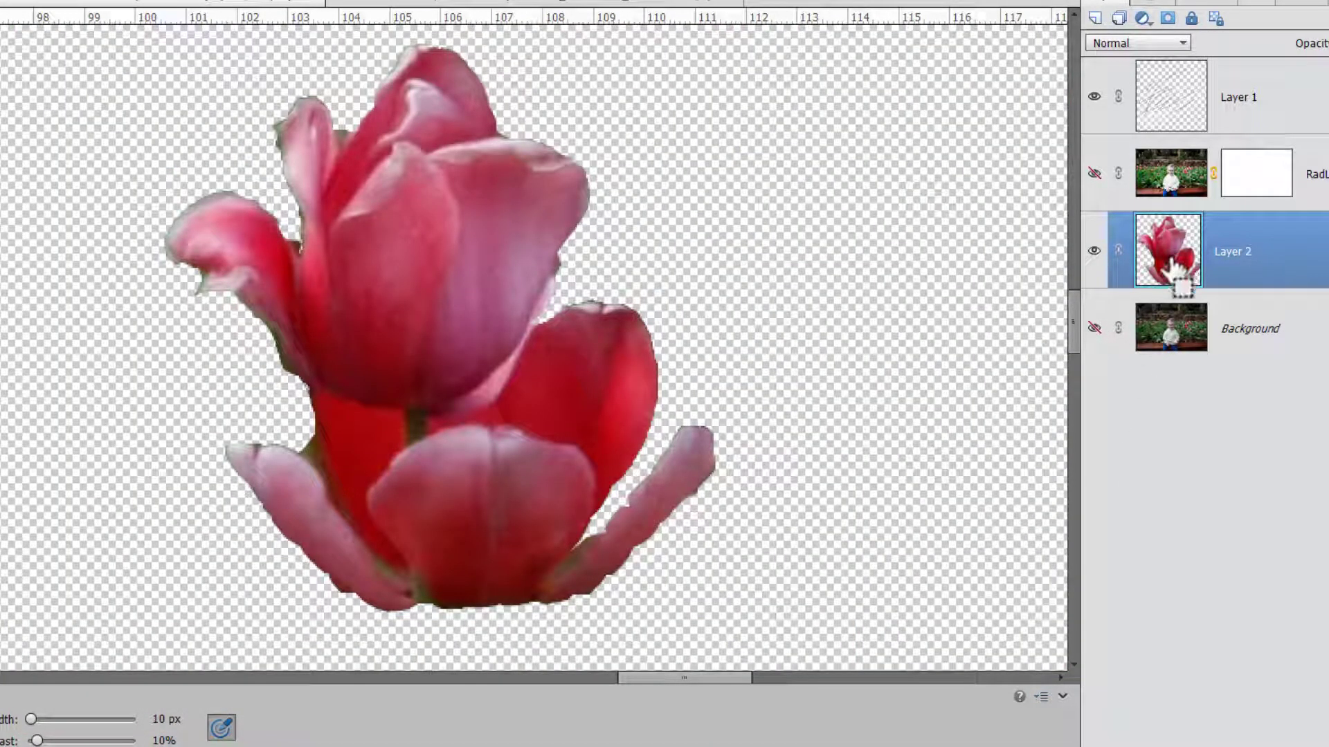
ctrl+click(1172, 266)
click(1166, 346)
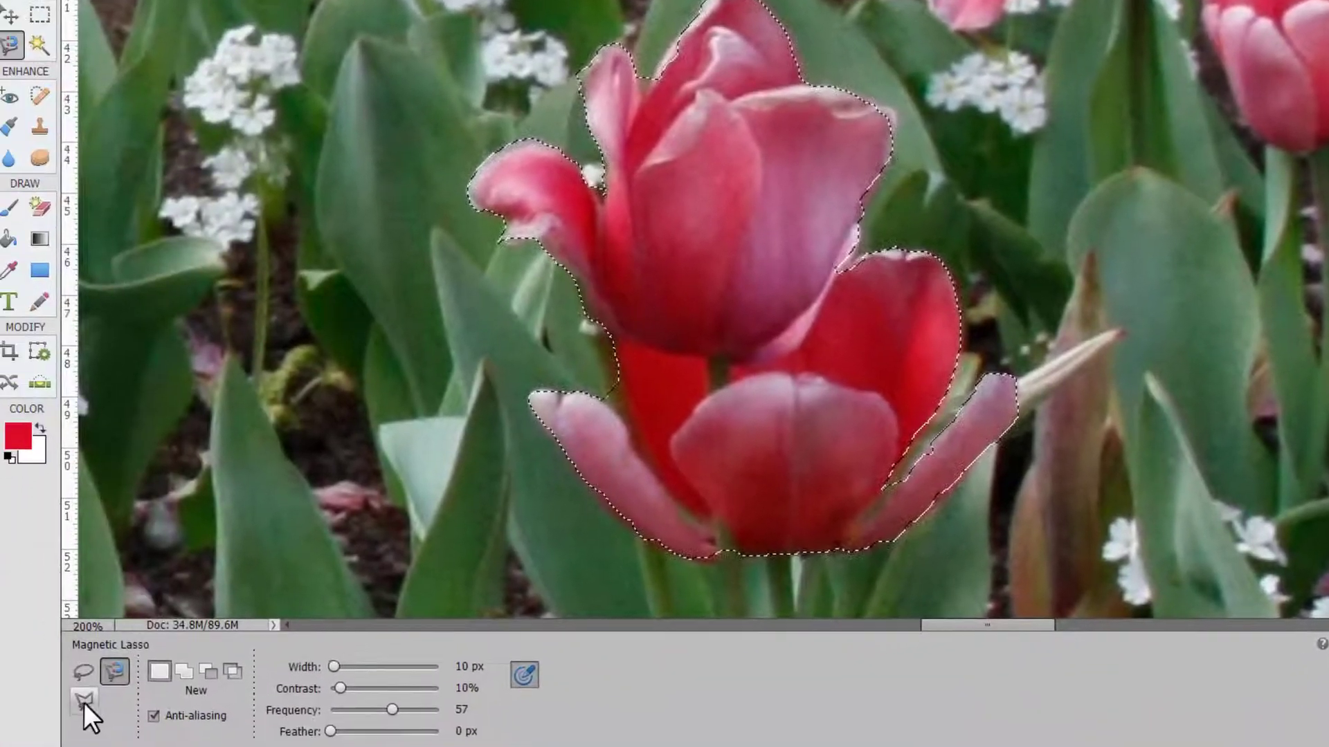
Open Refine Edge, set Shift Edge to -100, enable Decontaminate Colors and output to a new layer with layer mask.
click(95, 669)
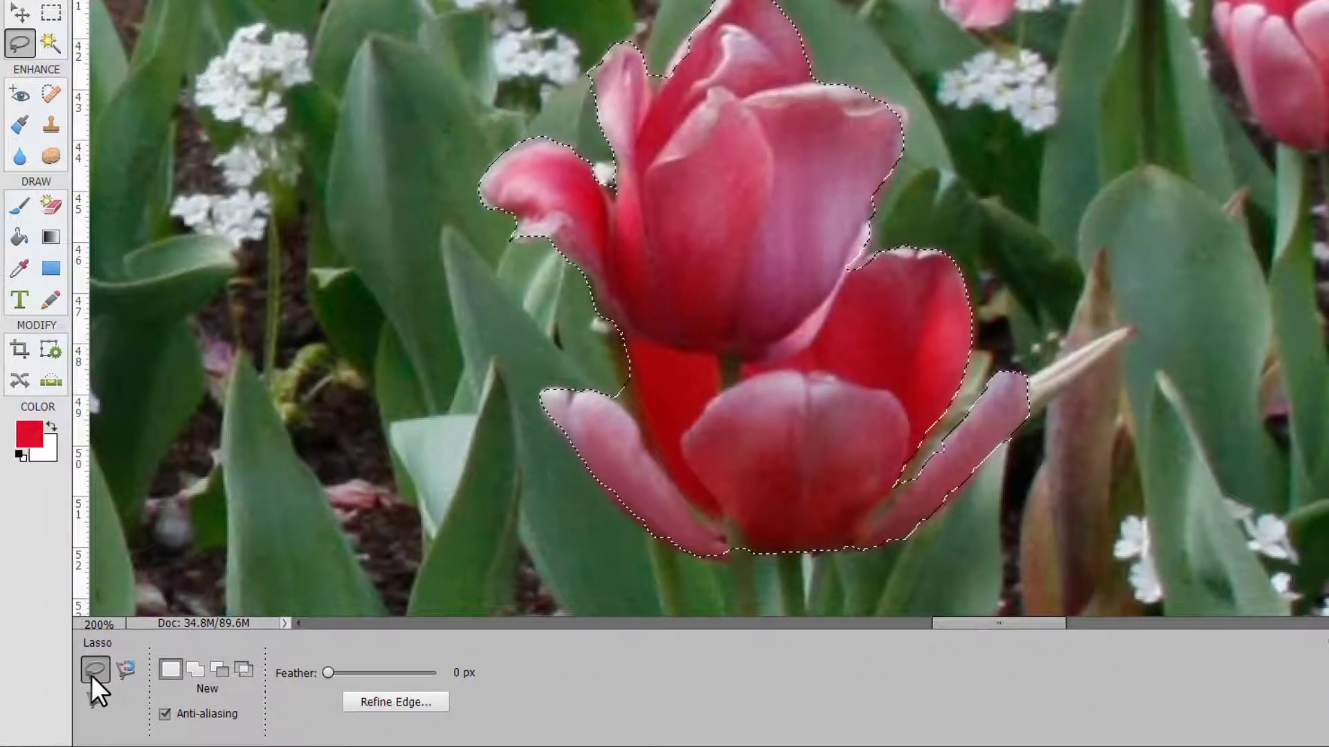
click(405, 702)
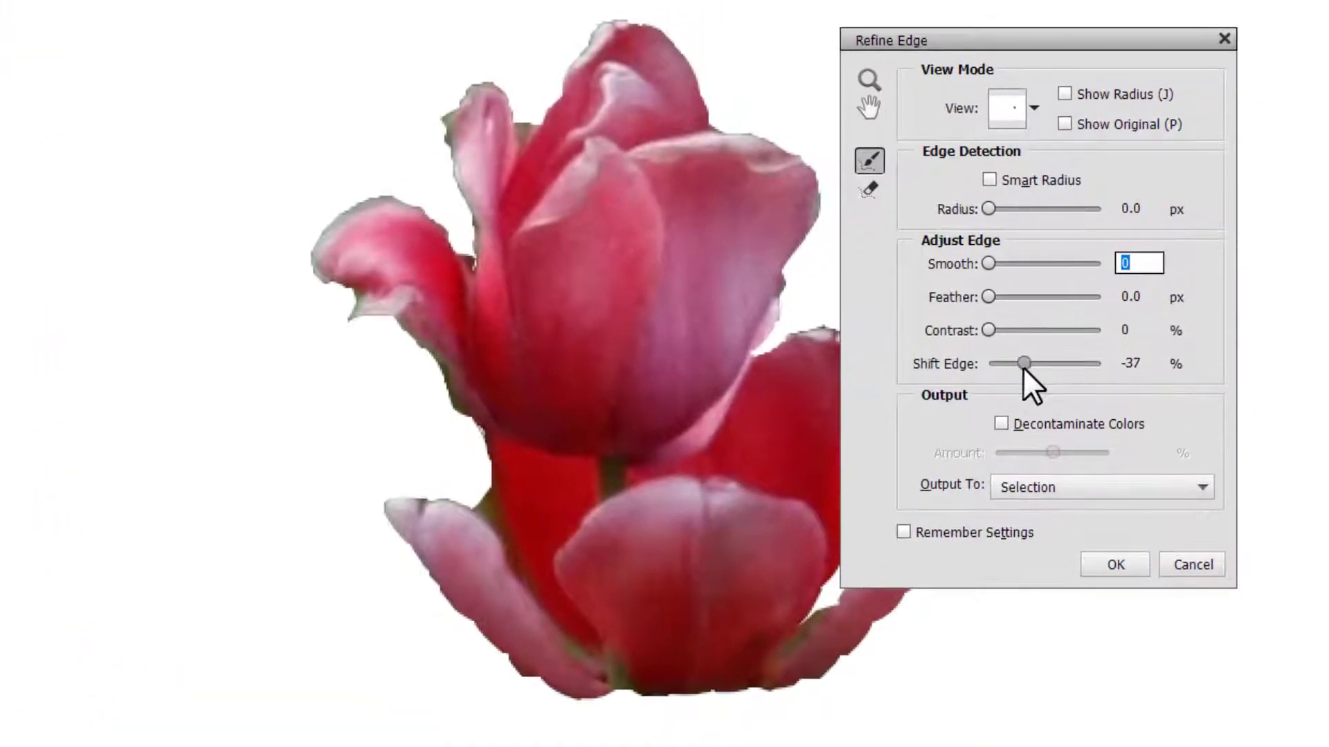
click(1023, 367)
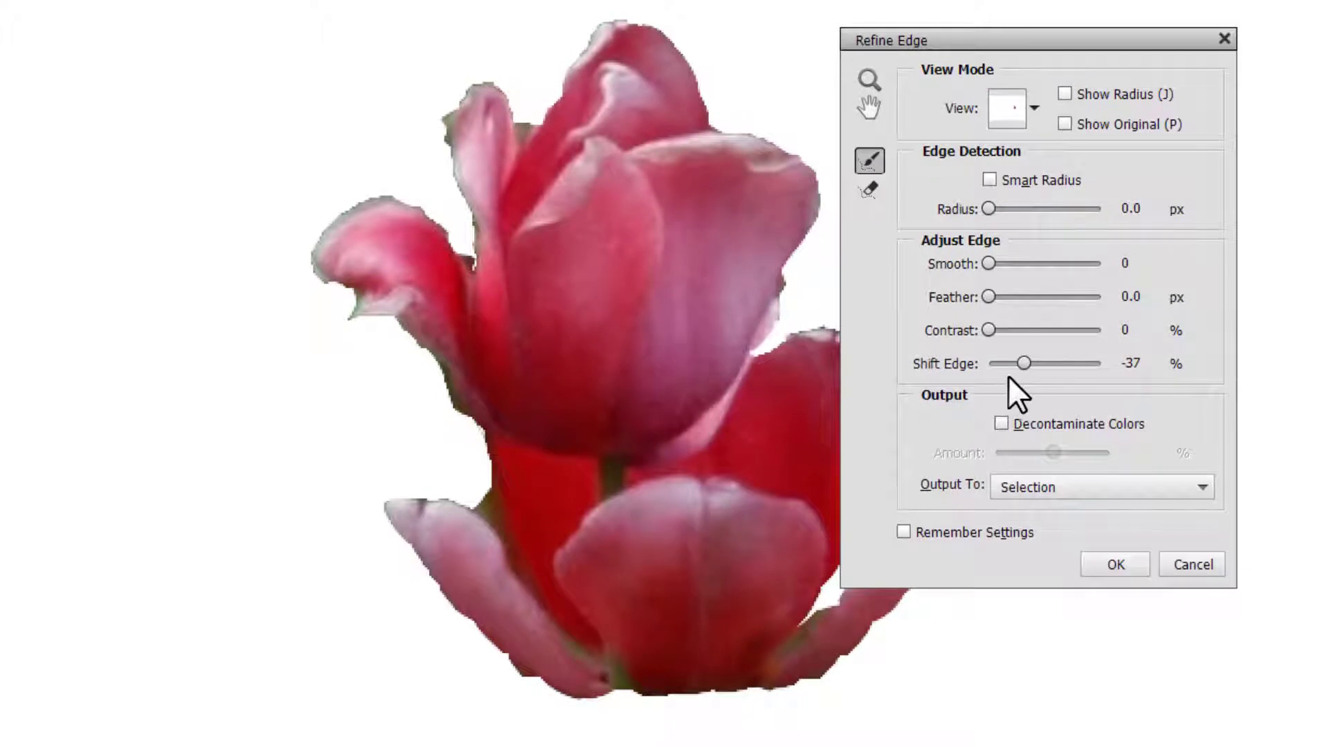
drag(1024, 365, 986, 365)
click(1001, 423)
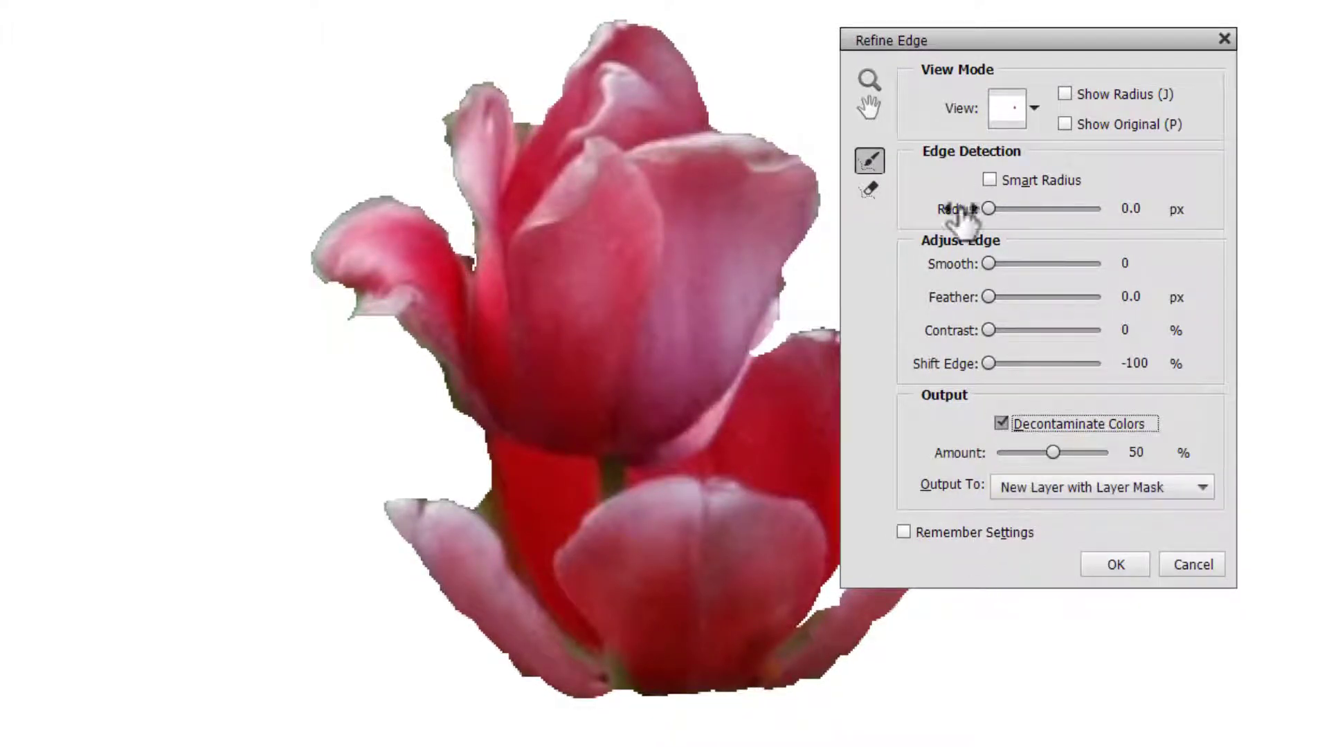
In Refine Edge, set the Radius to 9.5 px and Shift Edge to +24%.
drag(1011, 205, 1032, 207)
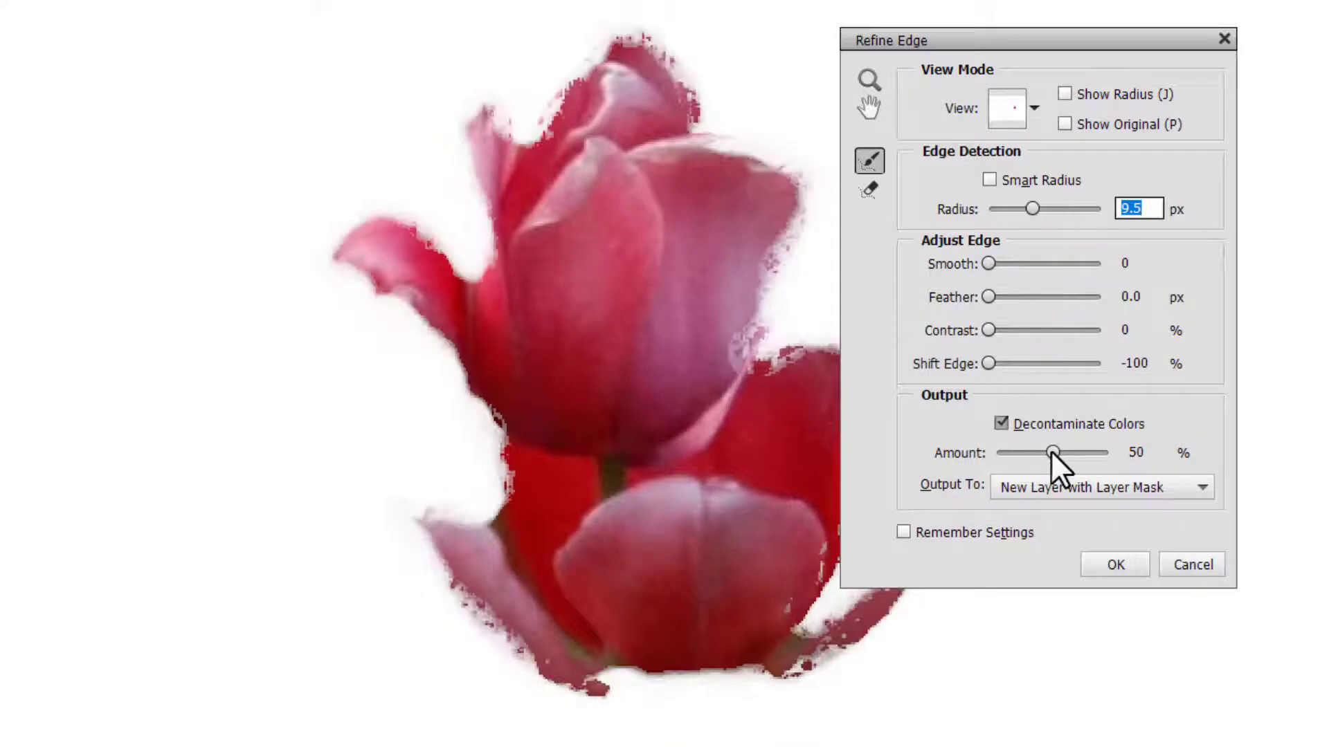
mouse_move(1036, 364)
mouse_down()
mouse_move(1044, 379)
mouse_move(1069, 369)
mouse_move(1058, 361)
mouse_up()
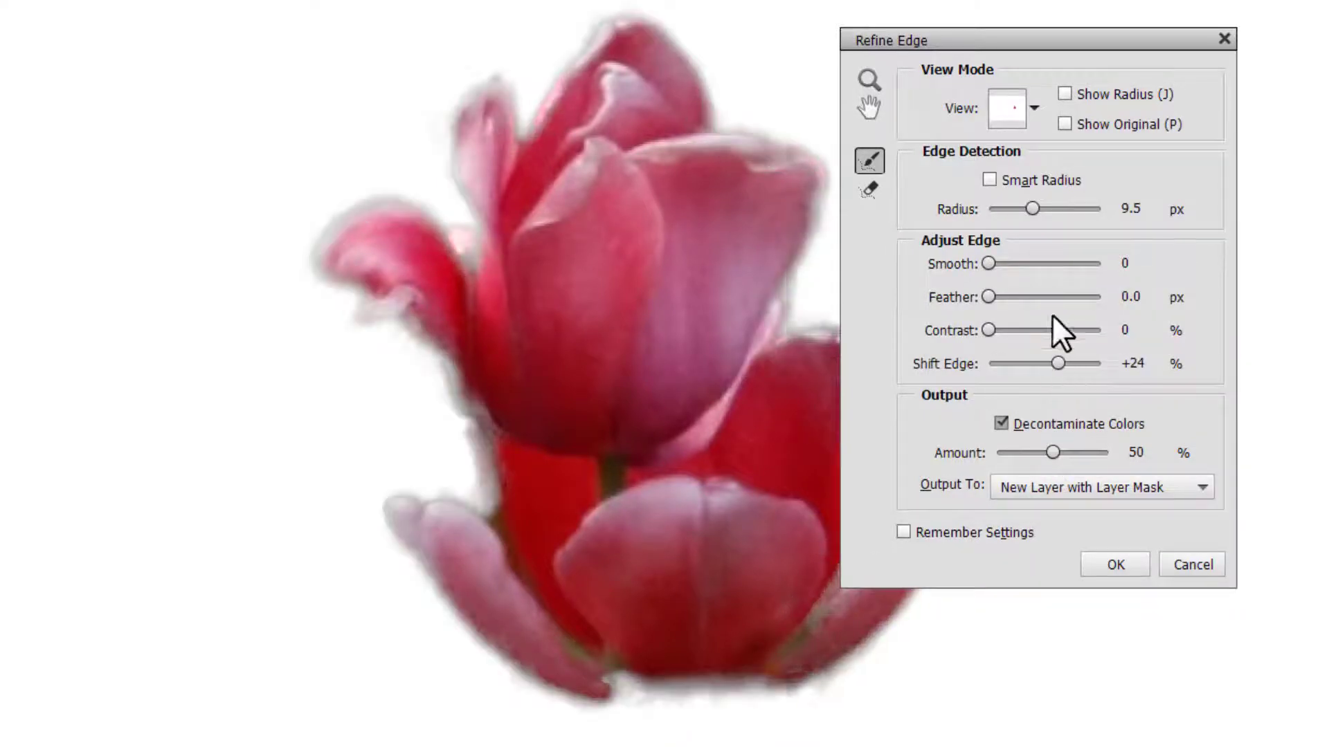
Erase refinements along the lower-left petal edge, set Smooth to 16, and apply the refined edge.
click(870, 191)
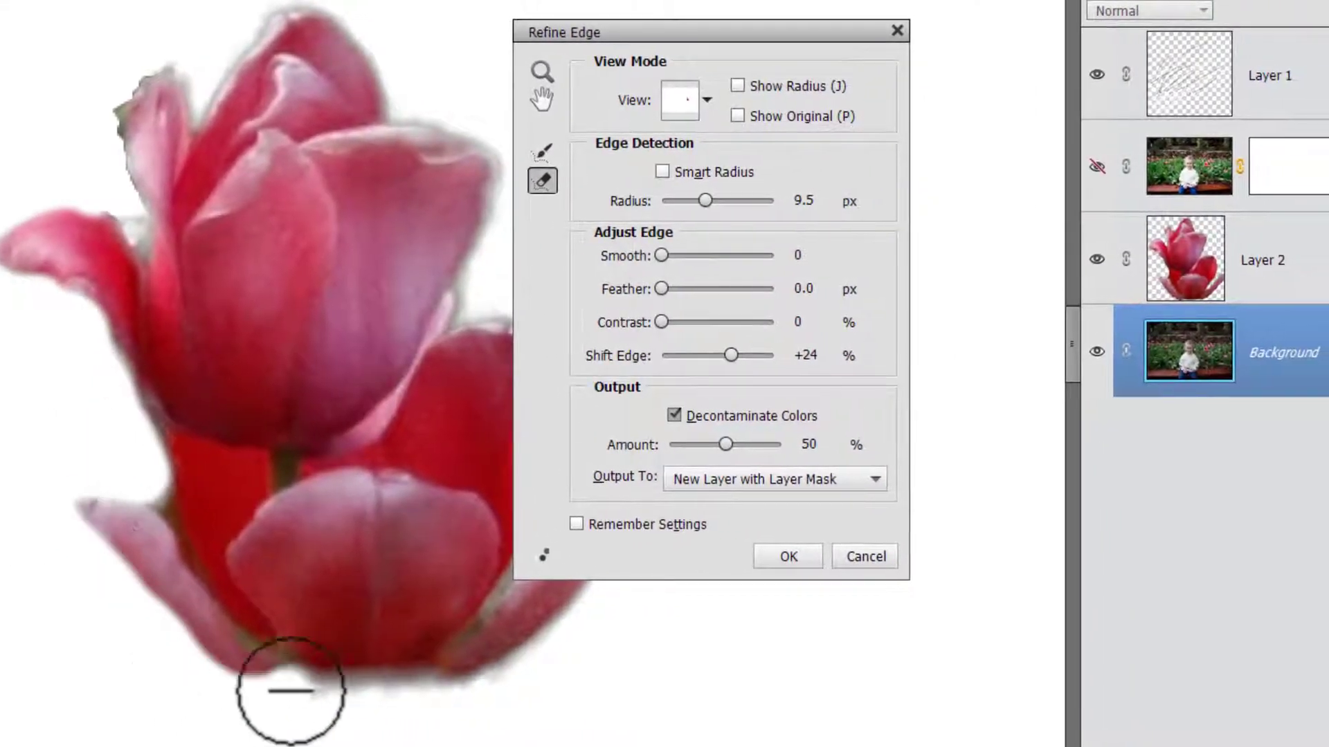
mouse_move(290, 691)
mouse_down()
mouse_move(509, 677)
mouse_move(469, 549)
mouse_up()
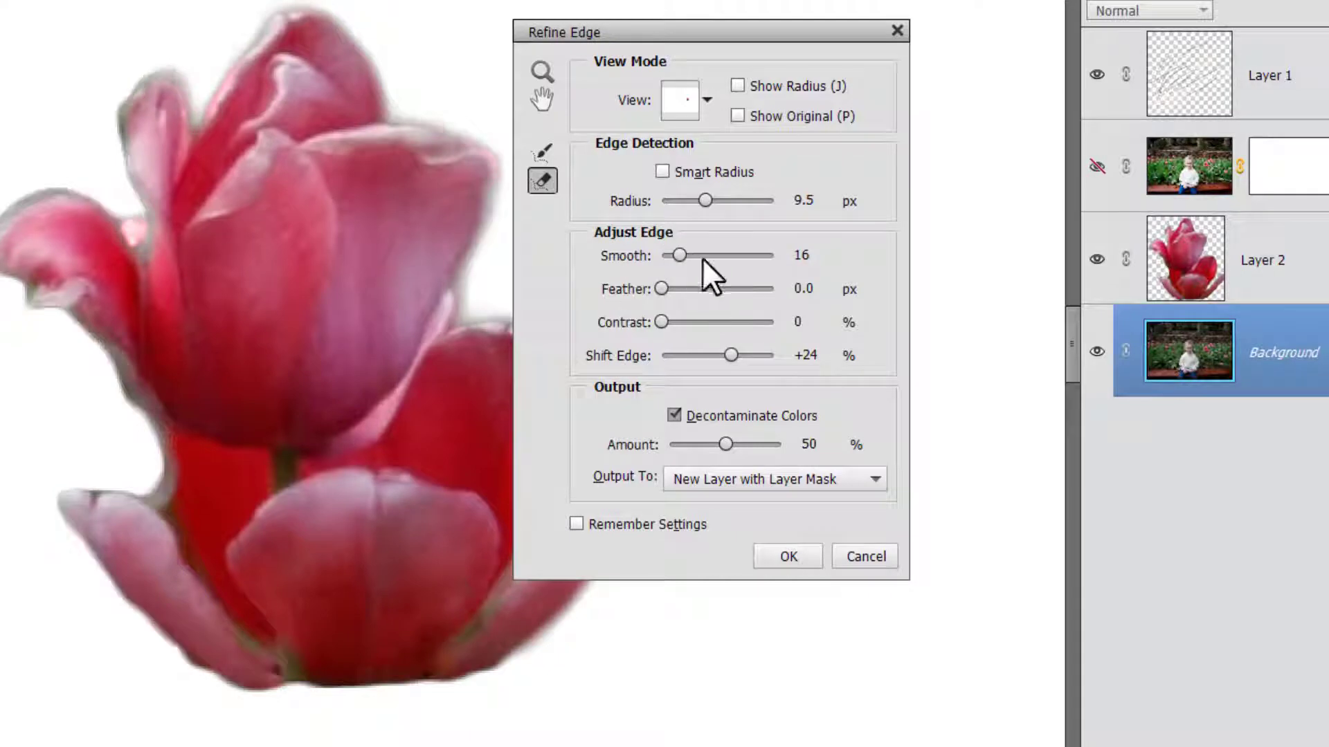
click(790, 549)
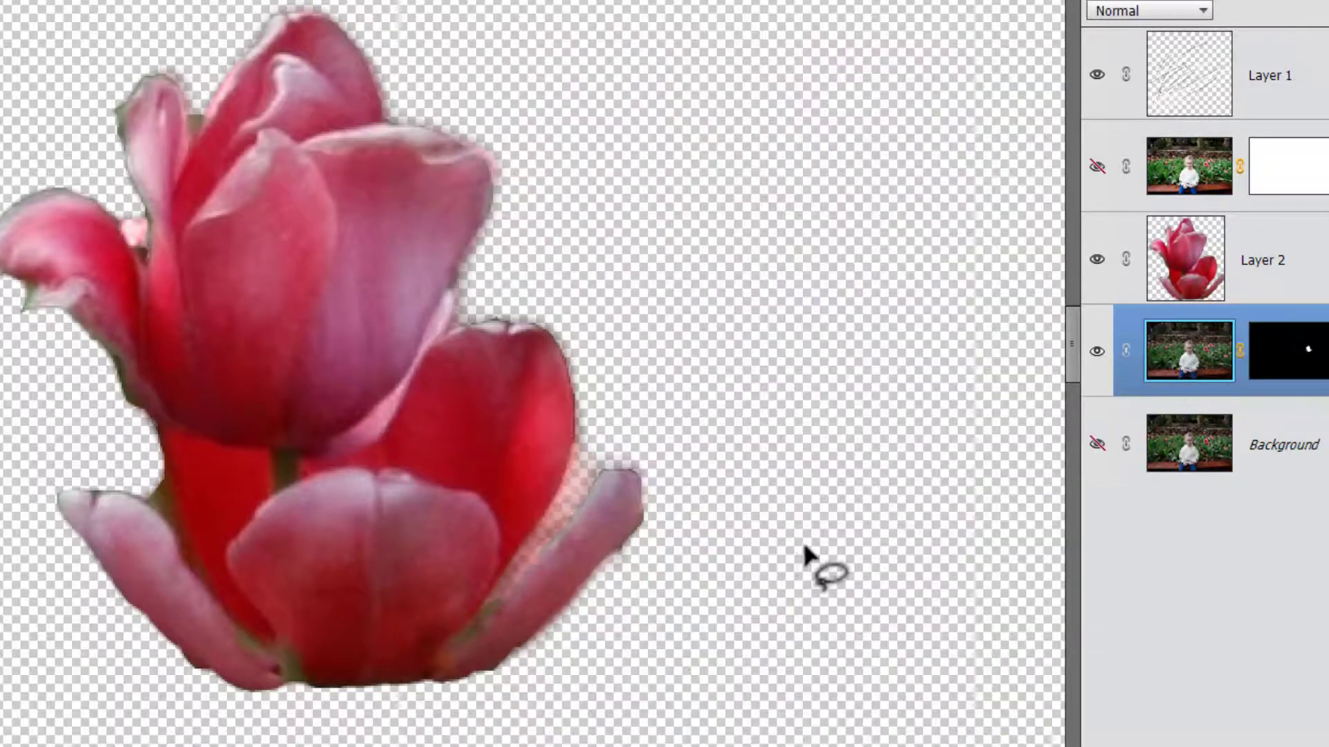
Toggle the visibility of Layer 2, Background copy and Background layers to compare the results.
click(1097, 261)
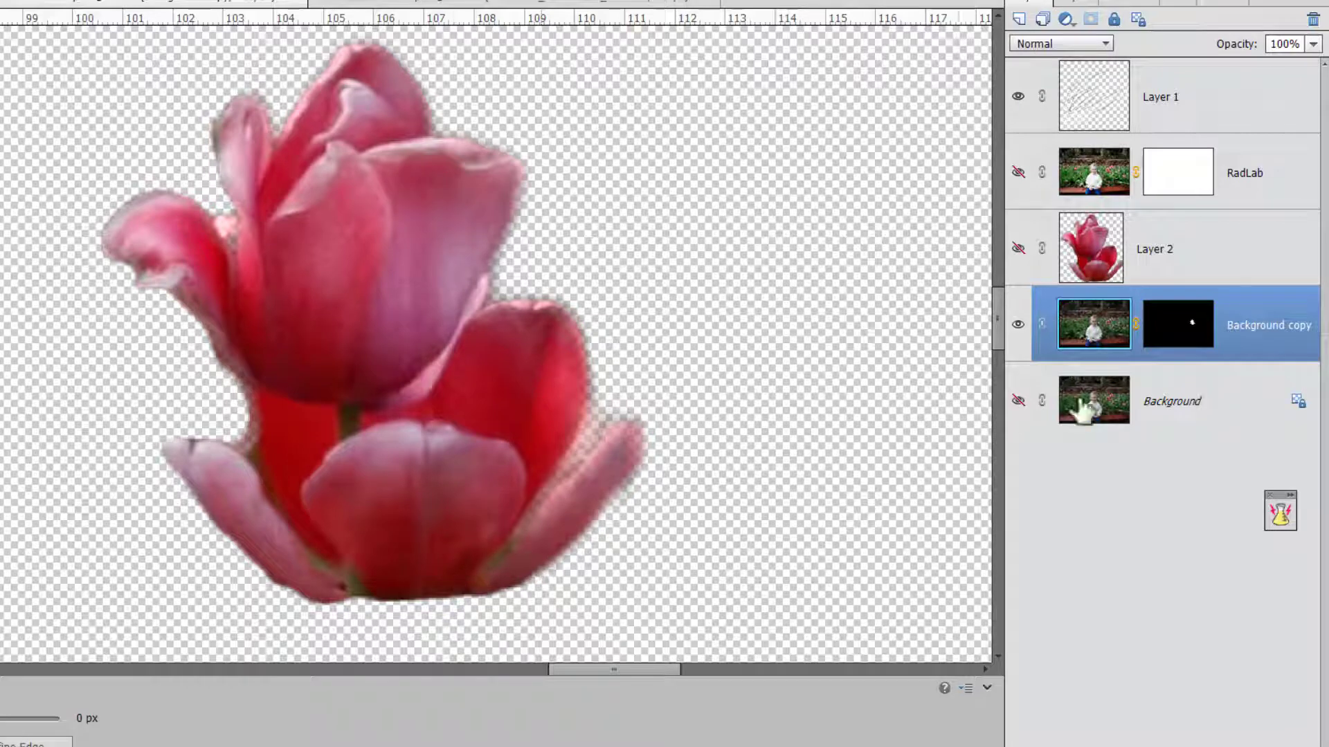
click(1104, 416)
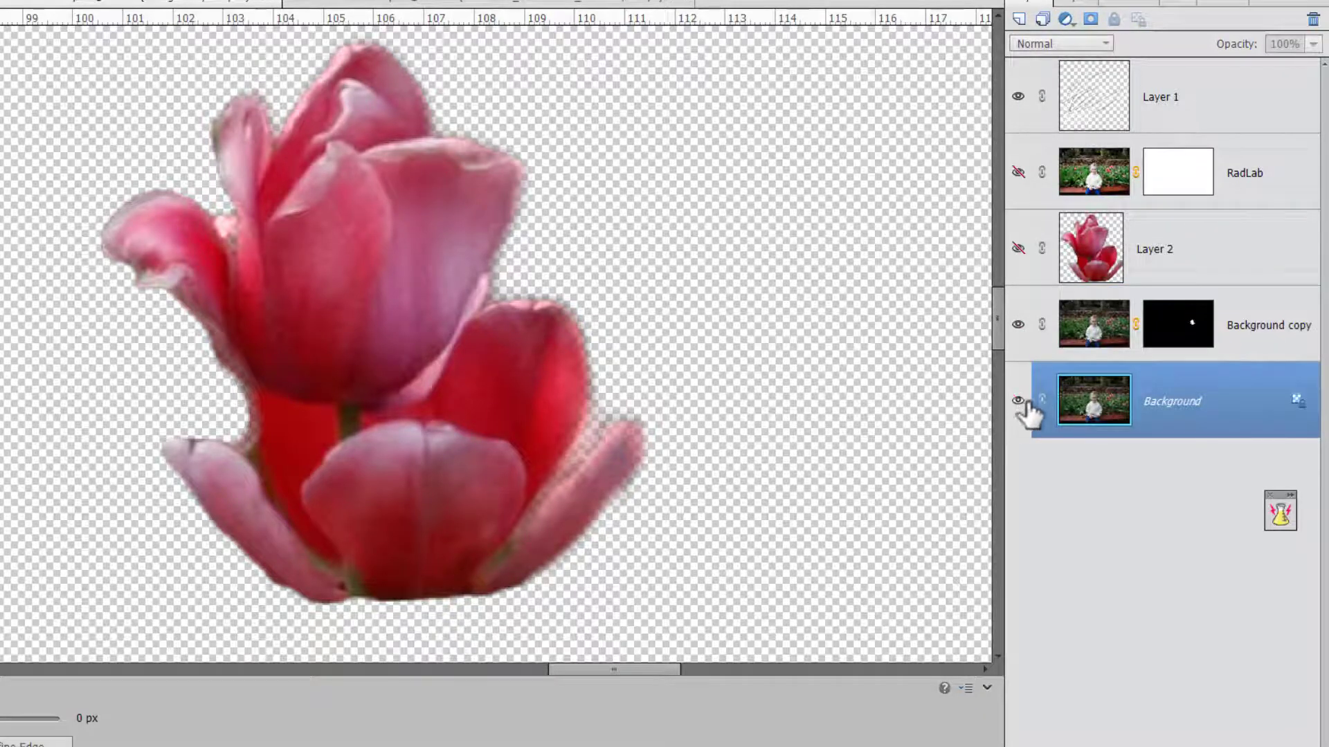
click(1018, 401)
click(1026, 255)
click(1020, 327)
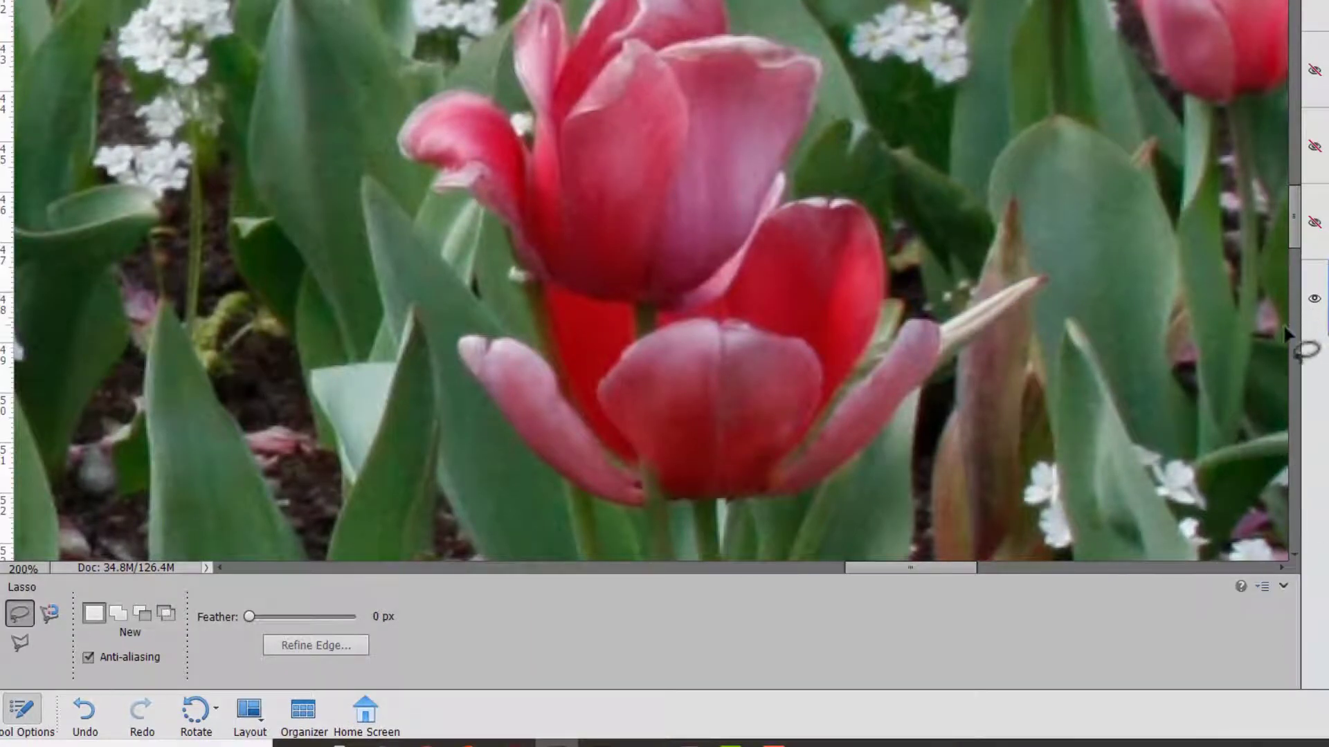
Select one light chessboard square with the Polygonal Lasso tool by clicking its four corners.
click(22, 645)
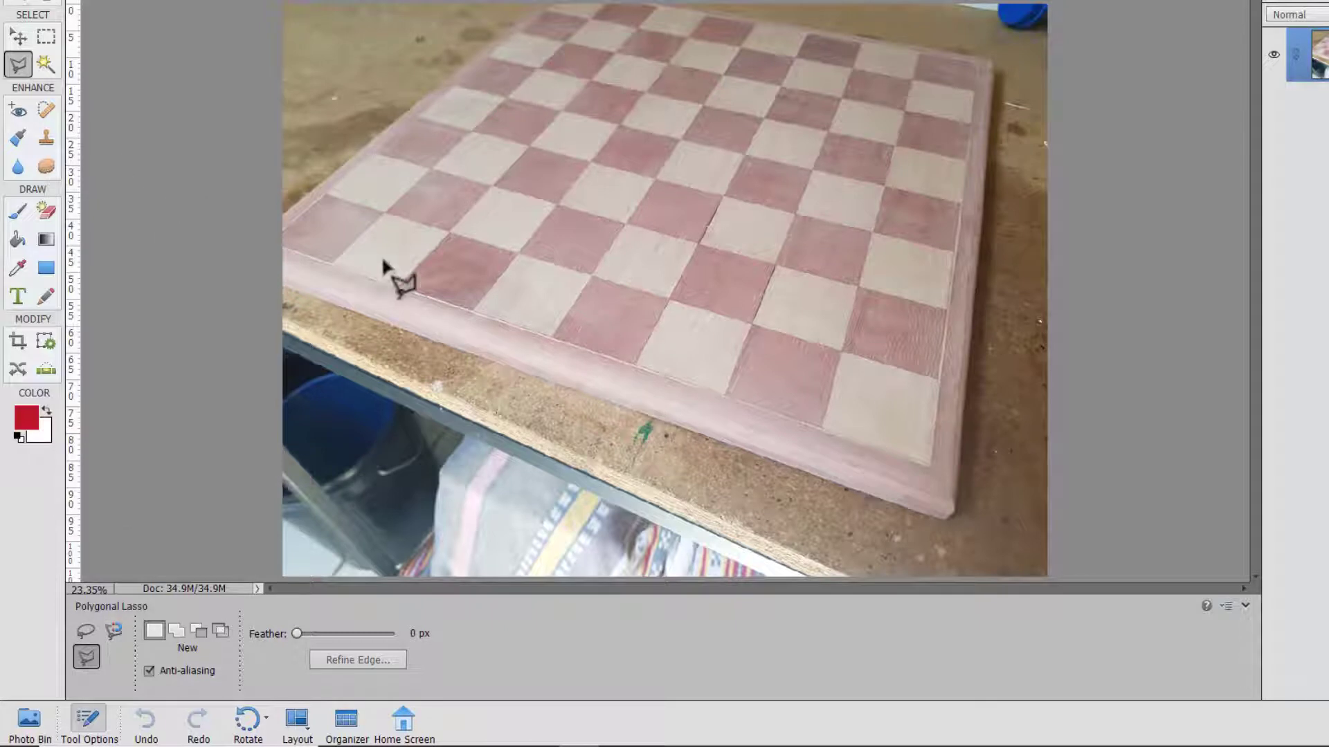
scroll(547, 263, up, 3)
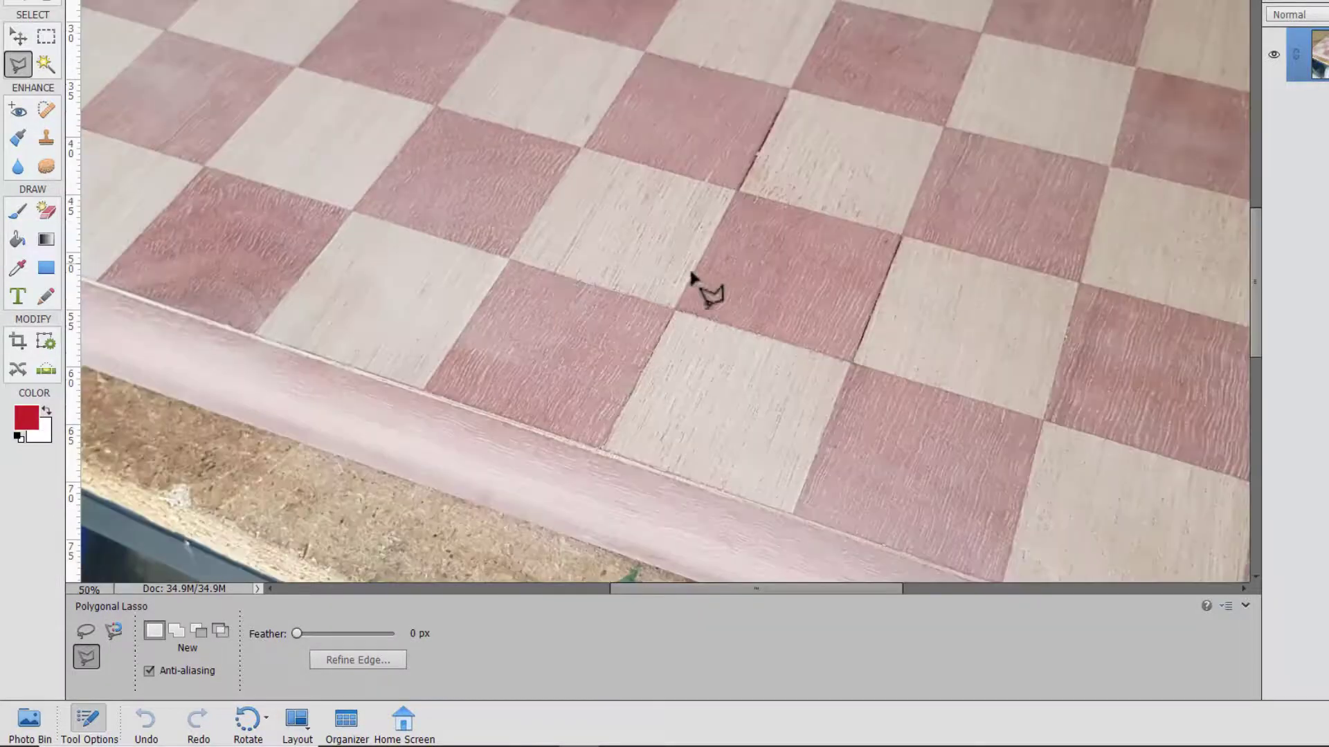
click(512, 261)
click(675, 307)
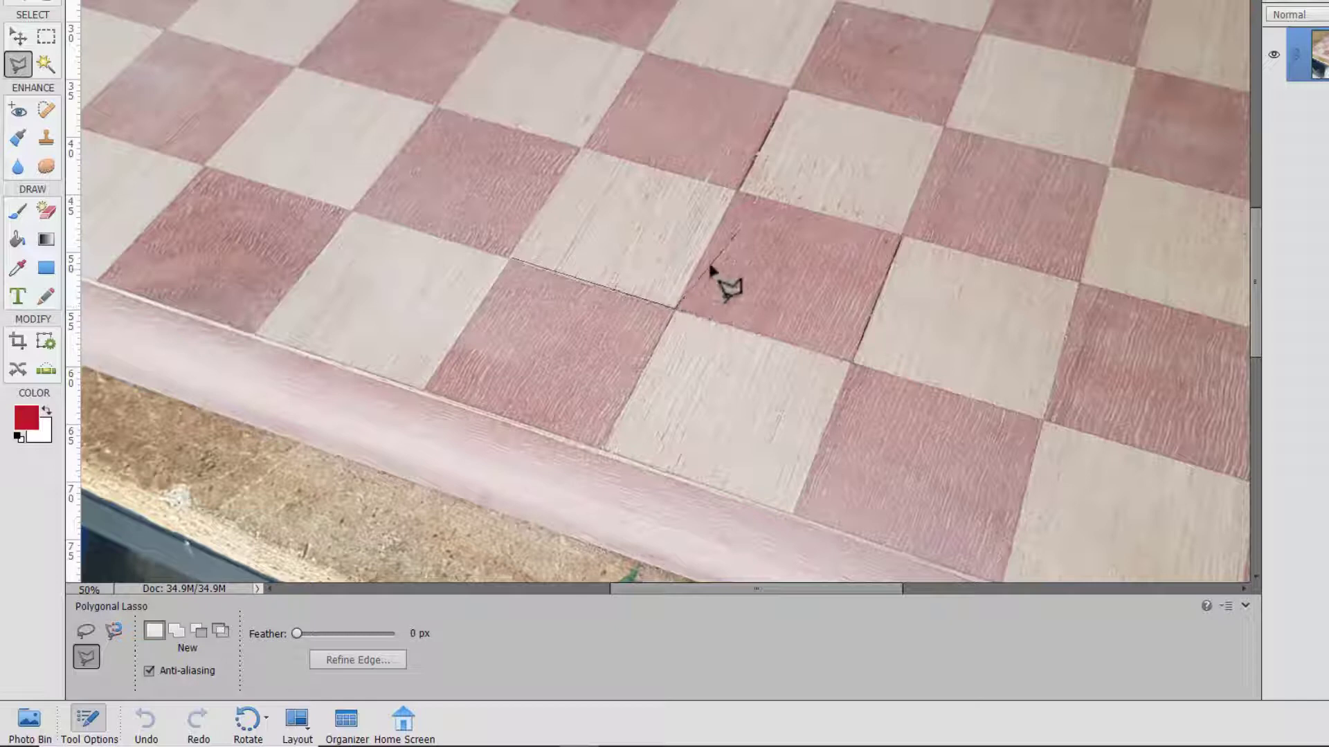
click(735, 194)
click(584, 149)
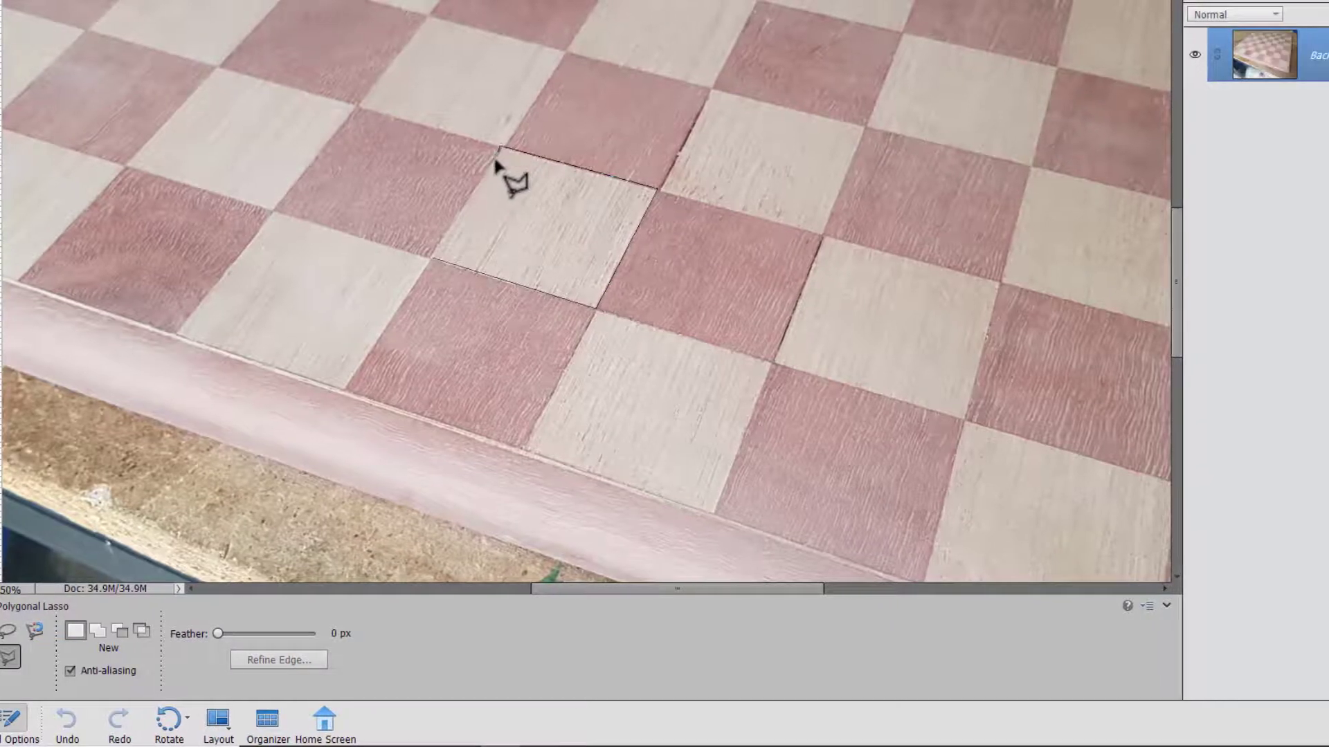
click(512, 262)
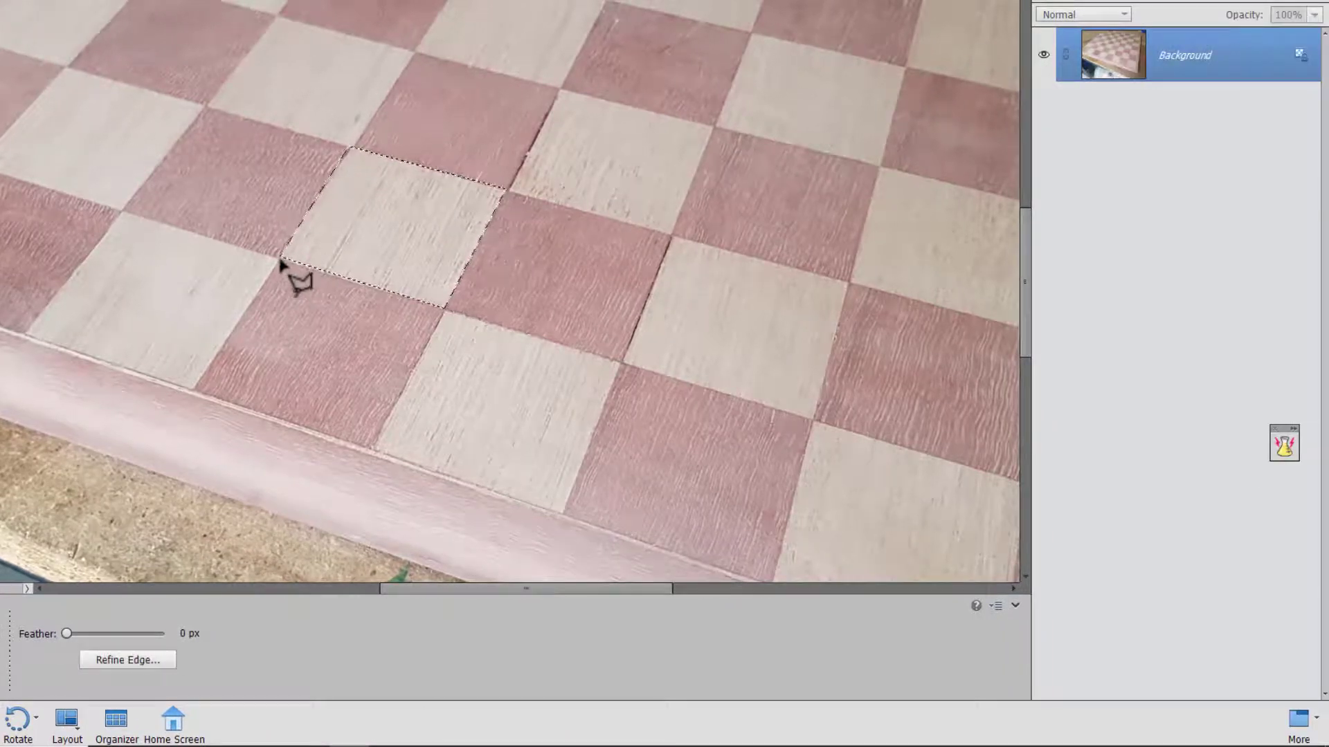
Copy the selected square to a new layer and make the Background layer active.
key(ctrl+j)
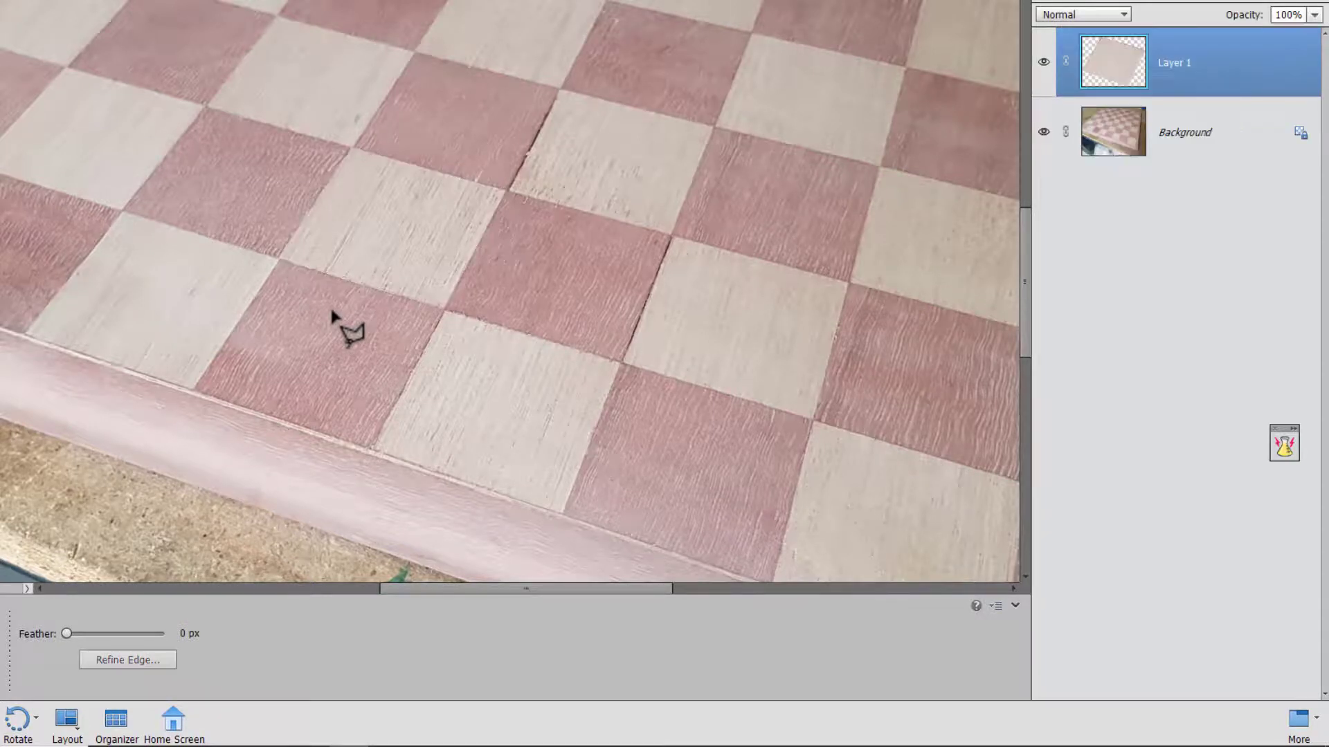
click(1044, 131)
click(1043, 131)
click(1112, 133)
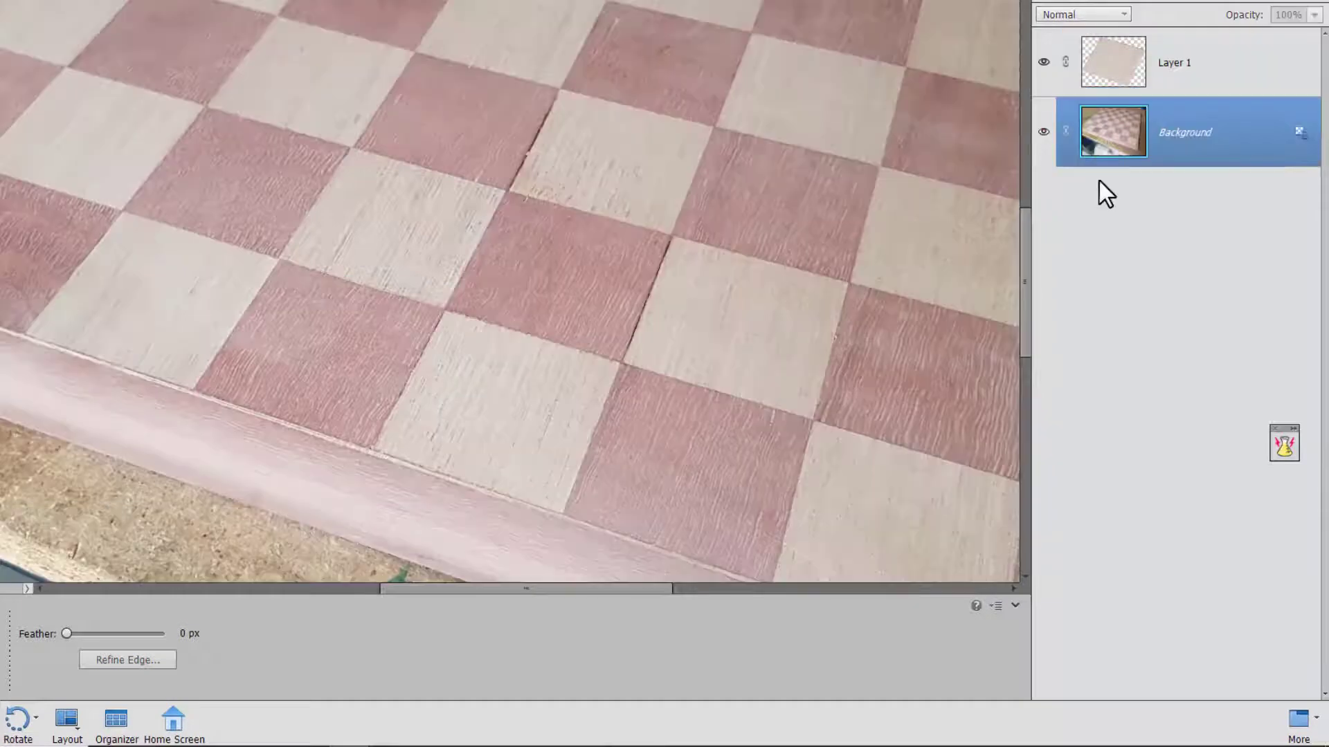
click(416, 52)
click(557, 88)
click(507, 190)
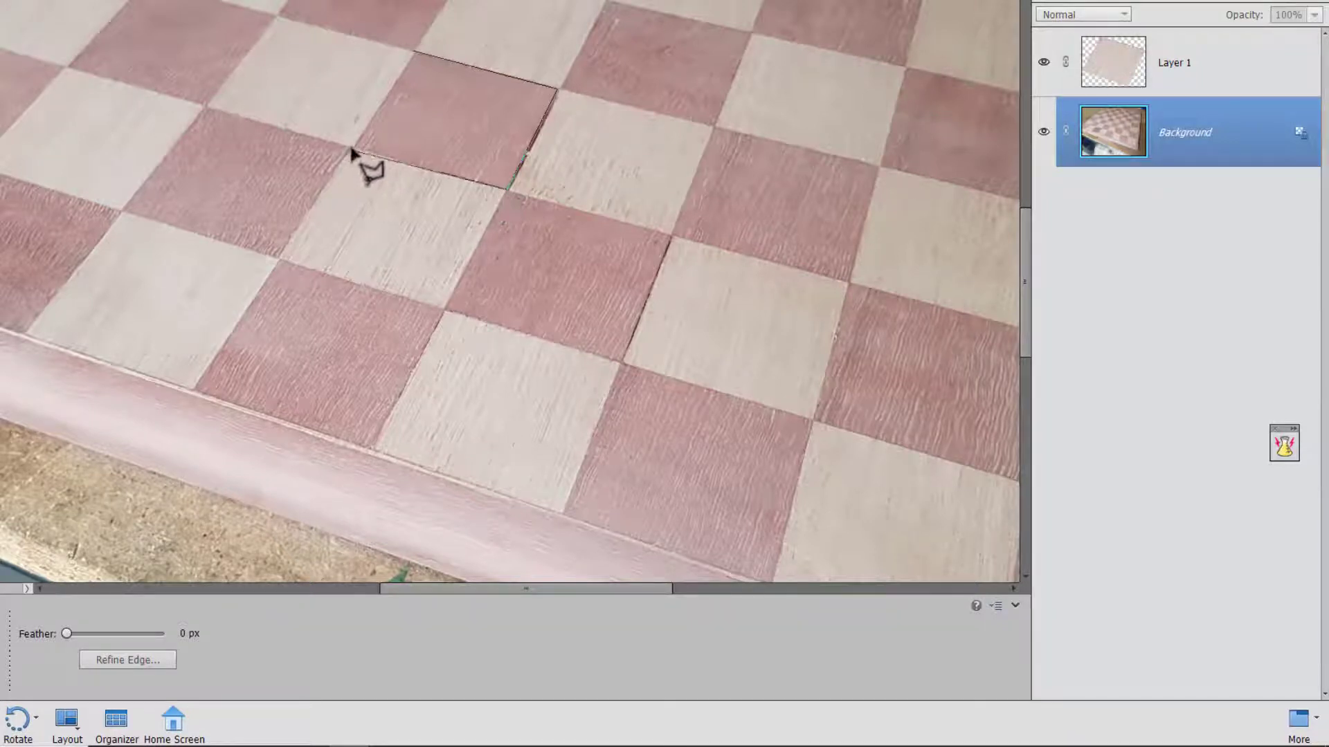
double_click(352, 149)
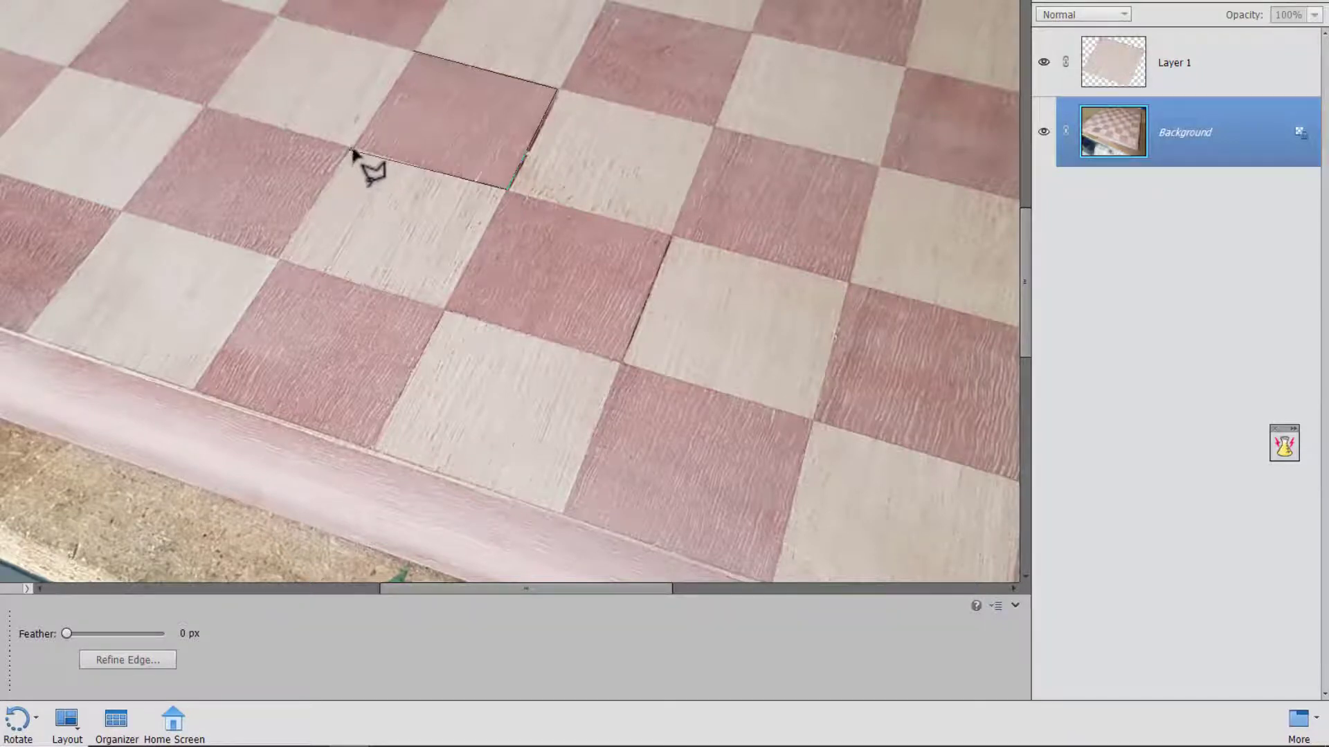
Select the dark chessboard square above the copied light square with the Polygonal Lasso tool by clicking its four corners.
click(416, 54)
click(557, 88)
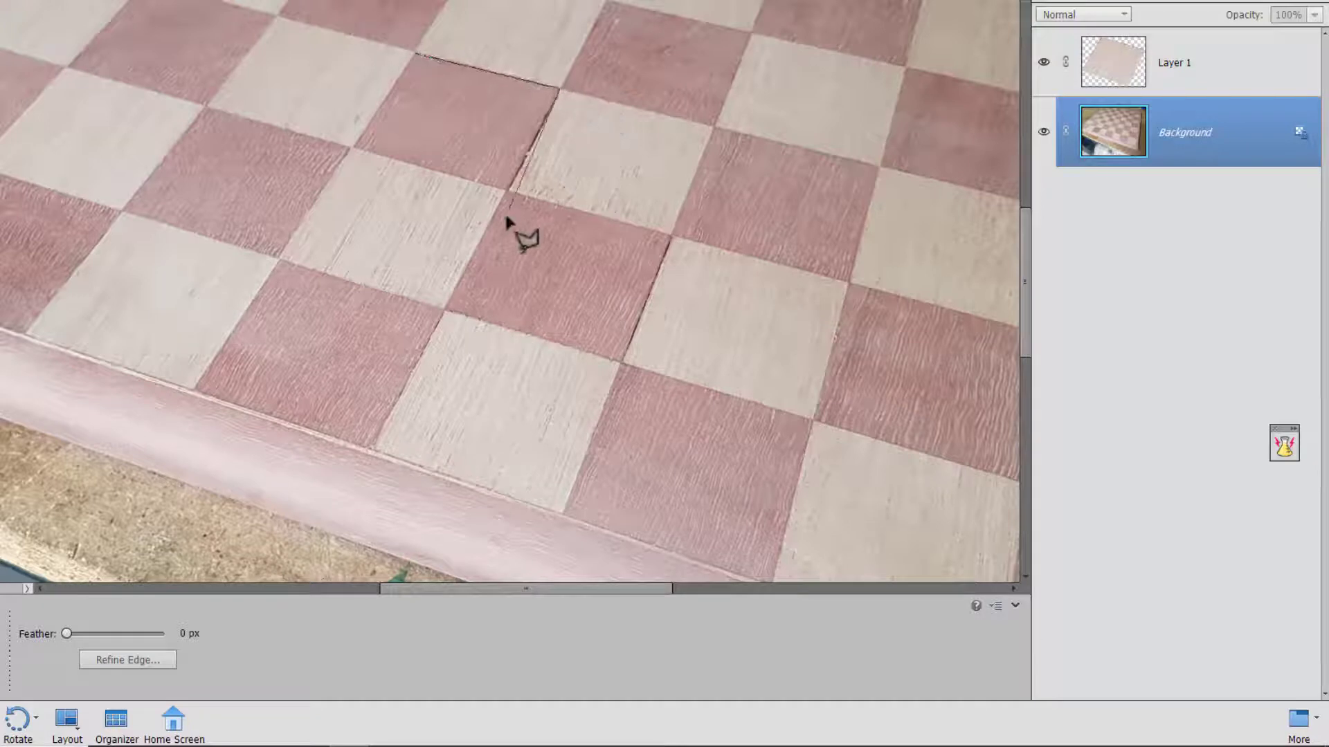
click(506, 193)
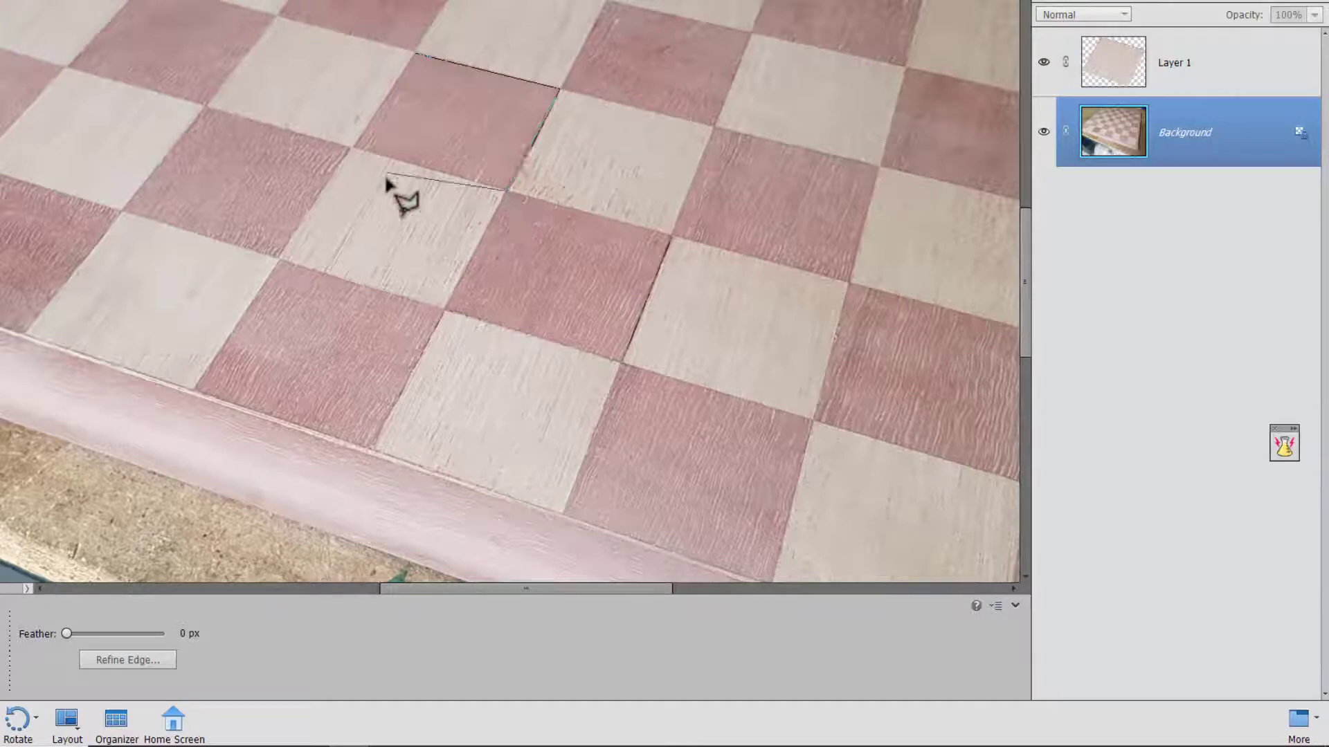
click(352, 149)
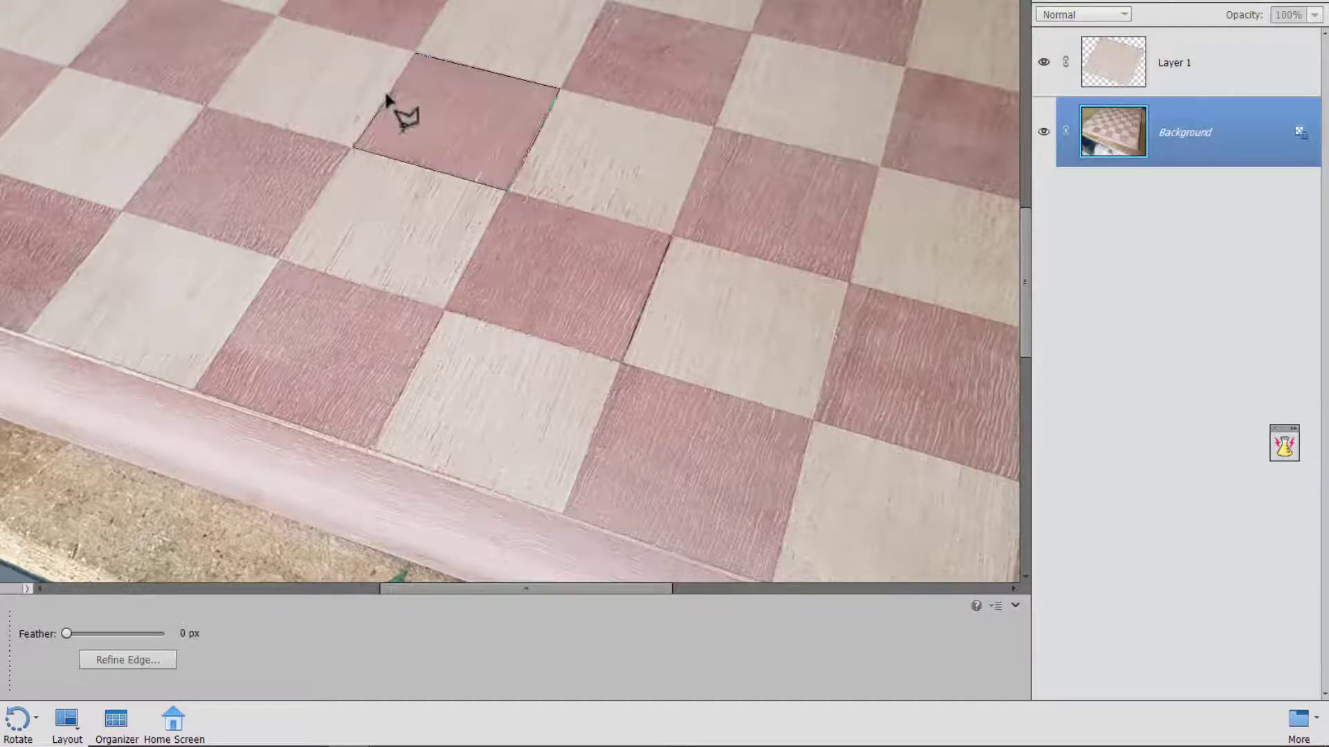
click(416, 56)
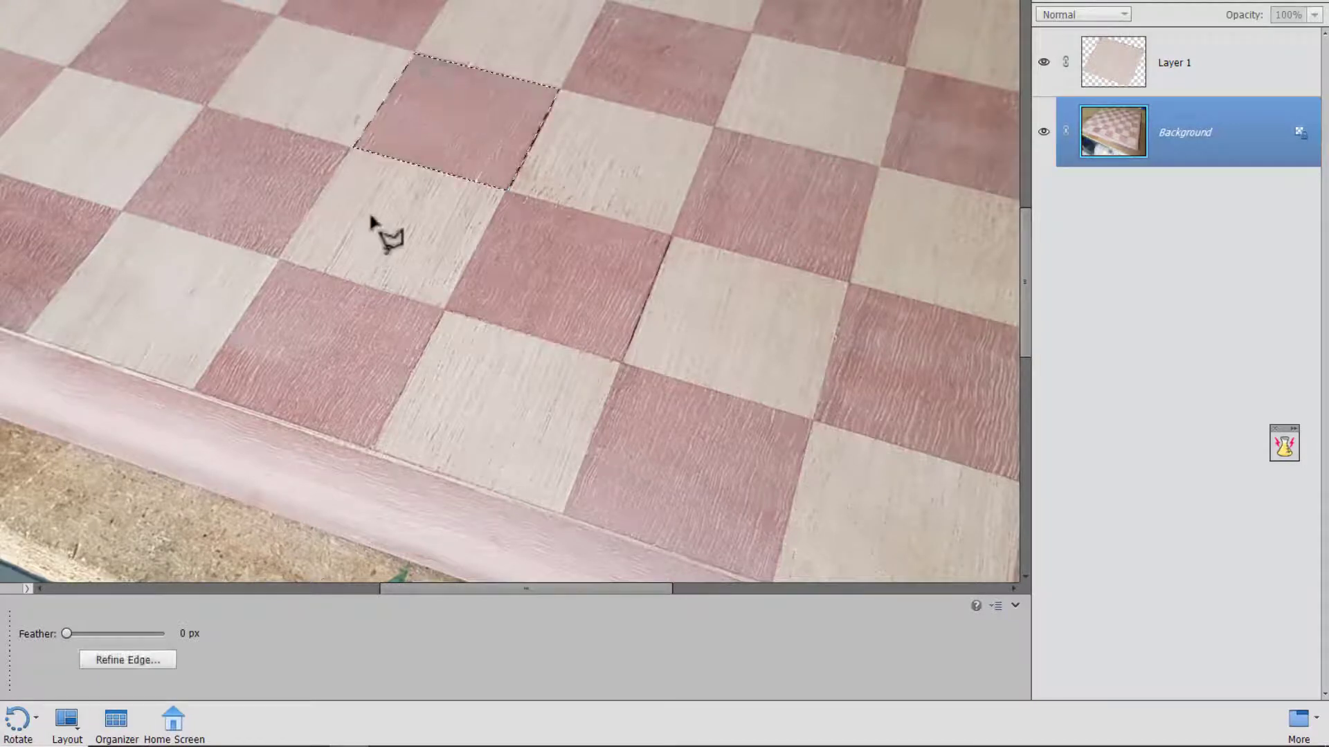
Copy the selected dark square to a new layer and toggle the Background and Layer 1 visibility to view the copied squares.
key(ctrl+j)
click(1044, 202)
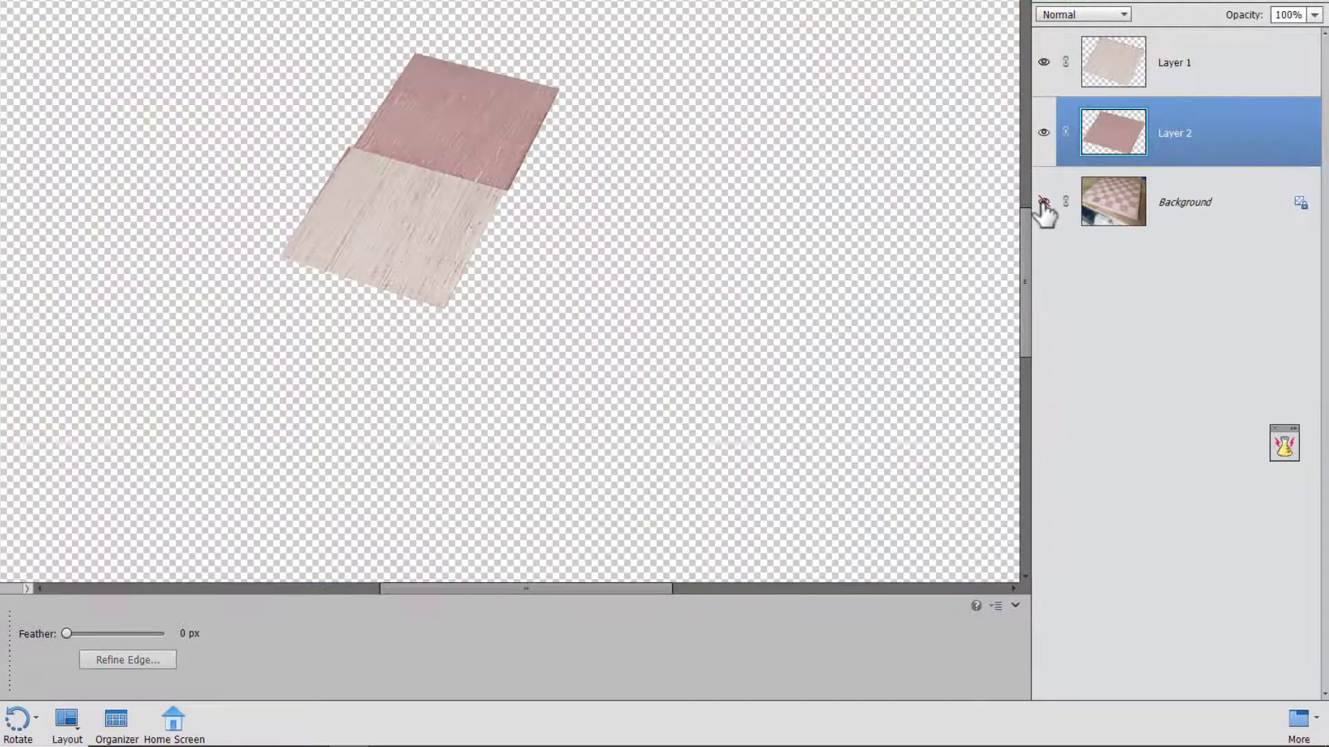
click(1043, 61)
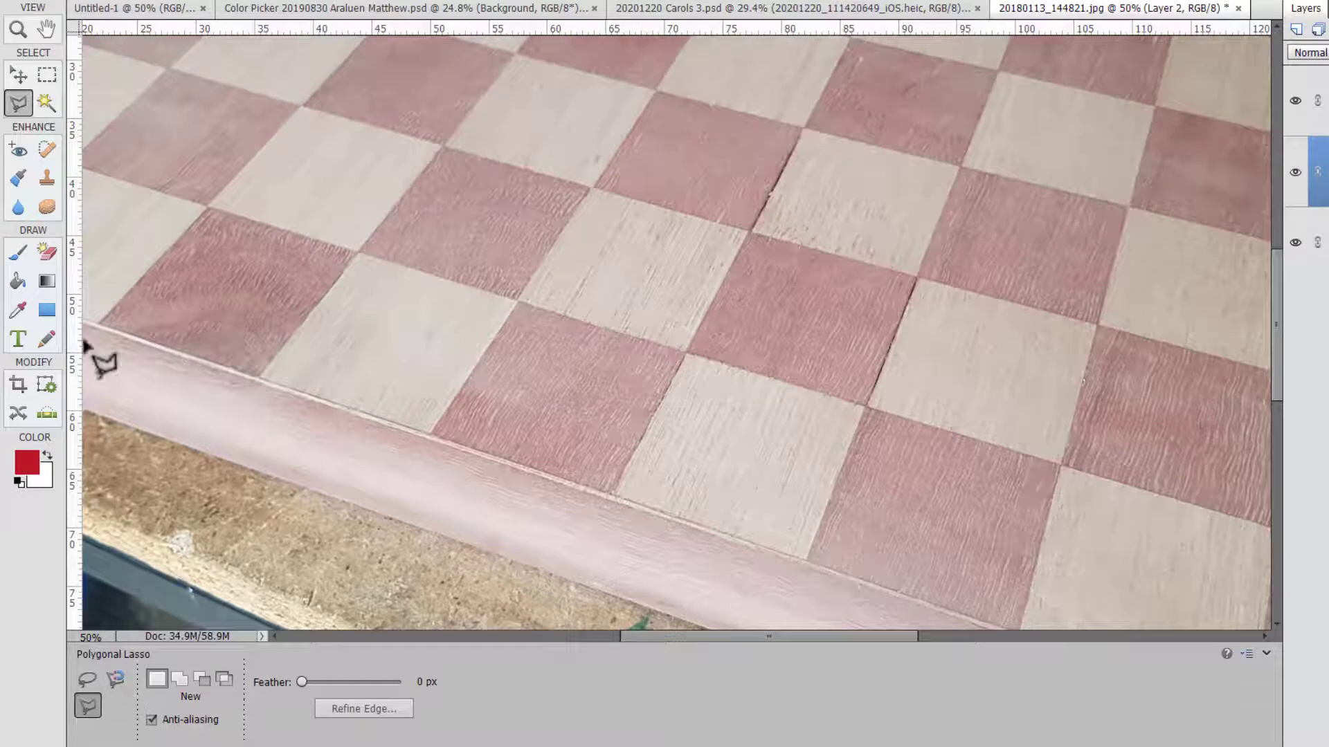
Switch through the selection tools to the Magic Wand tool and make the Background layer active.
click(47, 74)
click(19, 75)
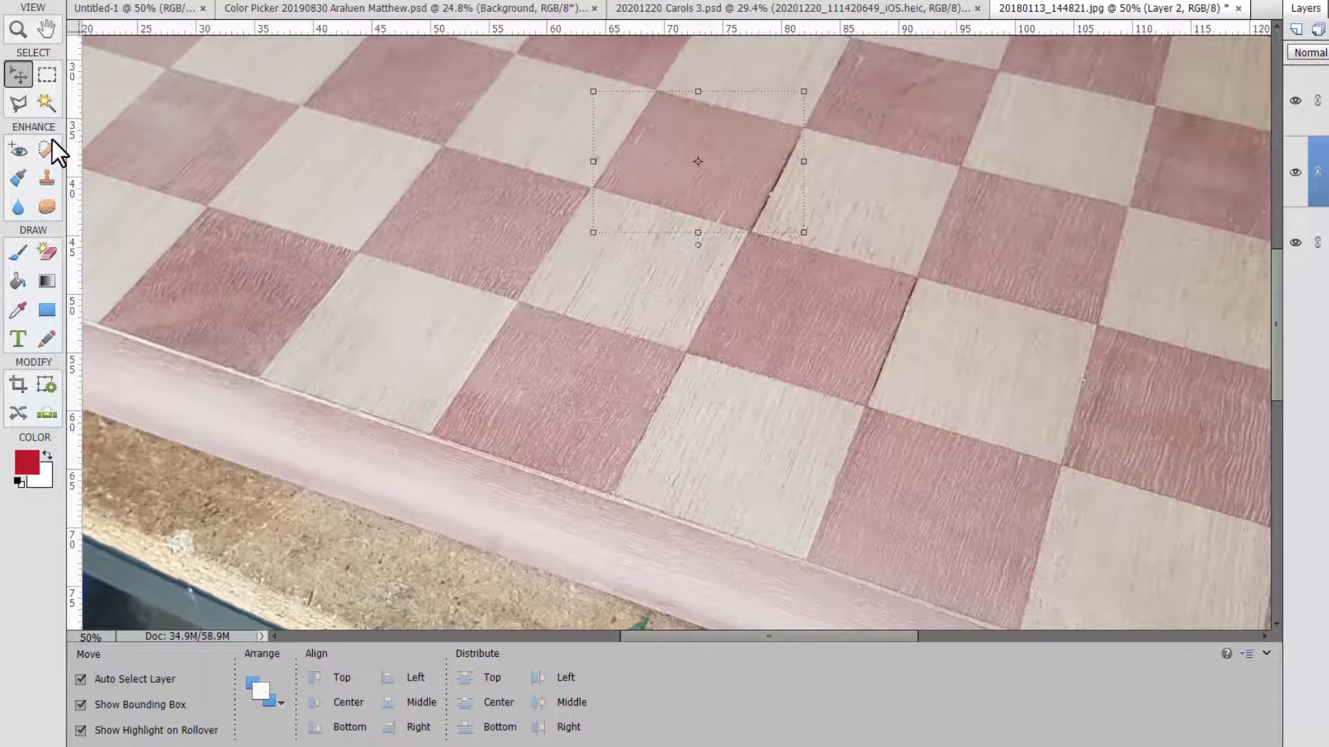
click(47, 104)
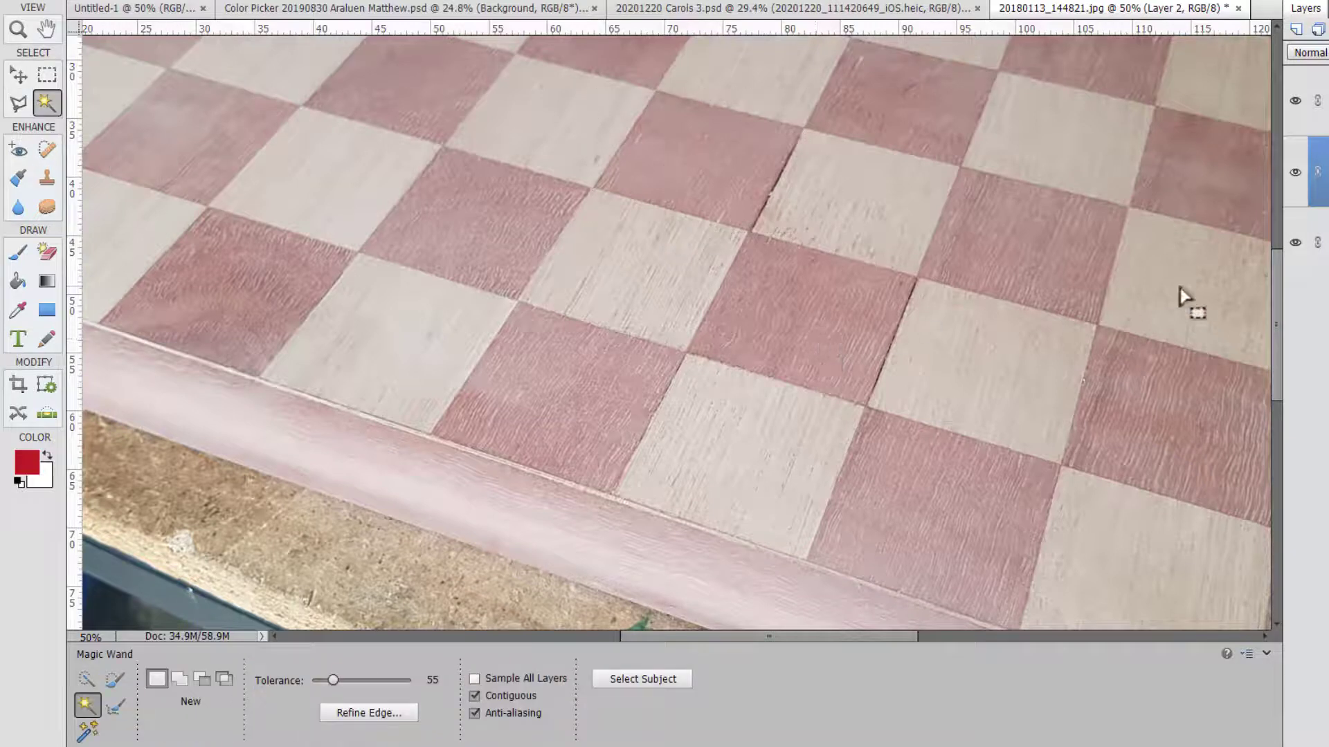
click(1324, 243)
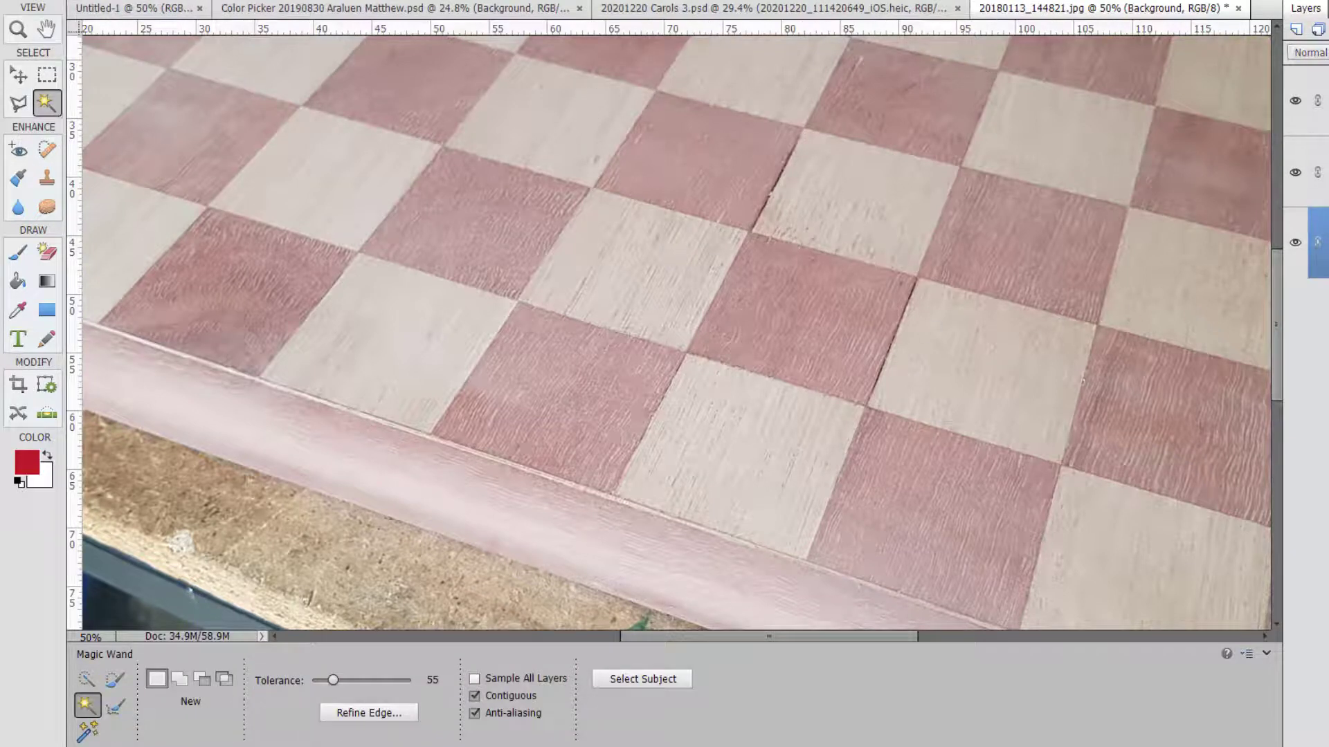
Undo the last Magic Wand action, redo it, and undo it again.
key(ctrl+z)
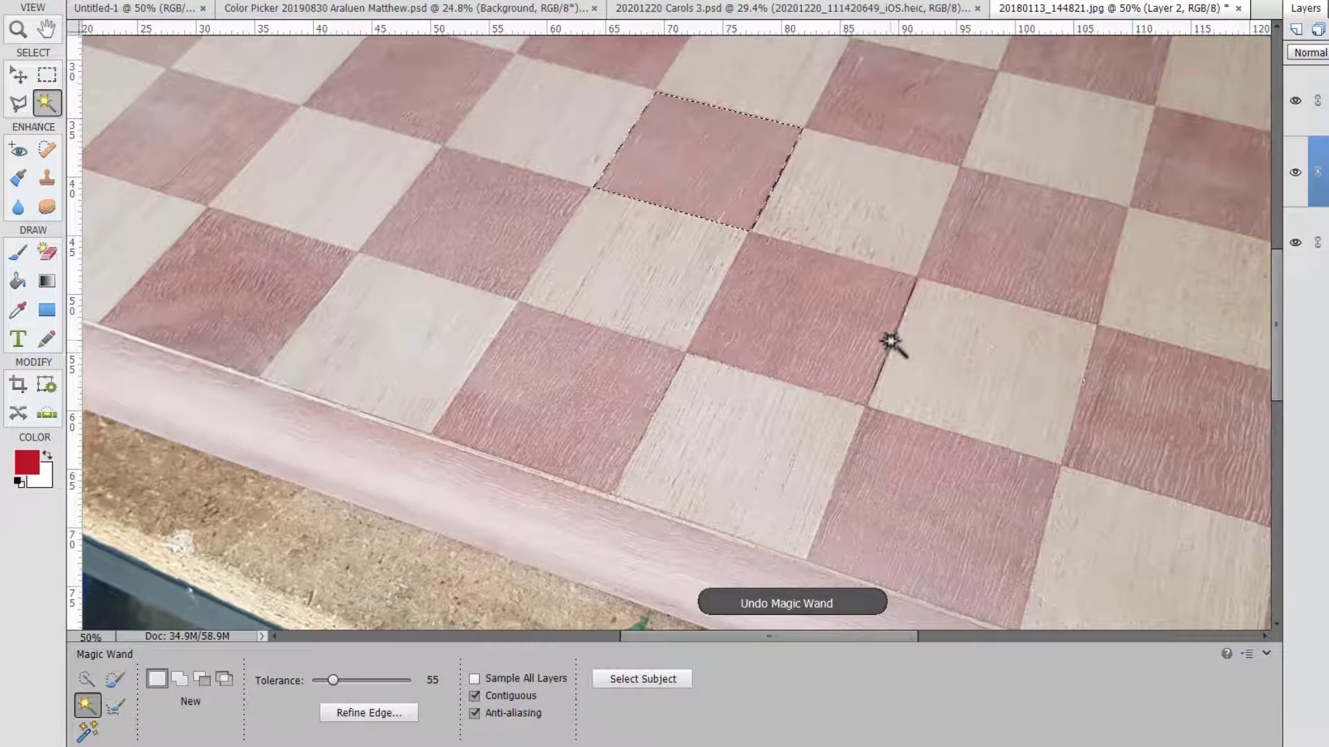
key(ctrl+y)
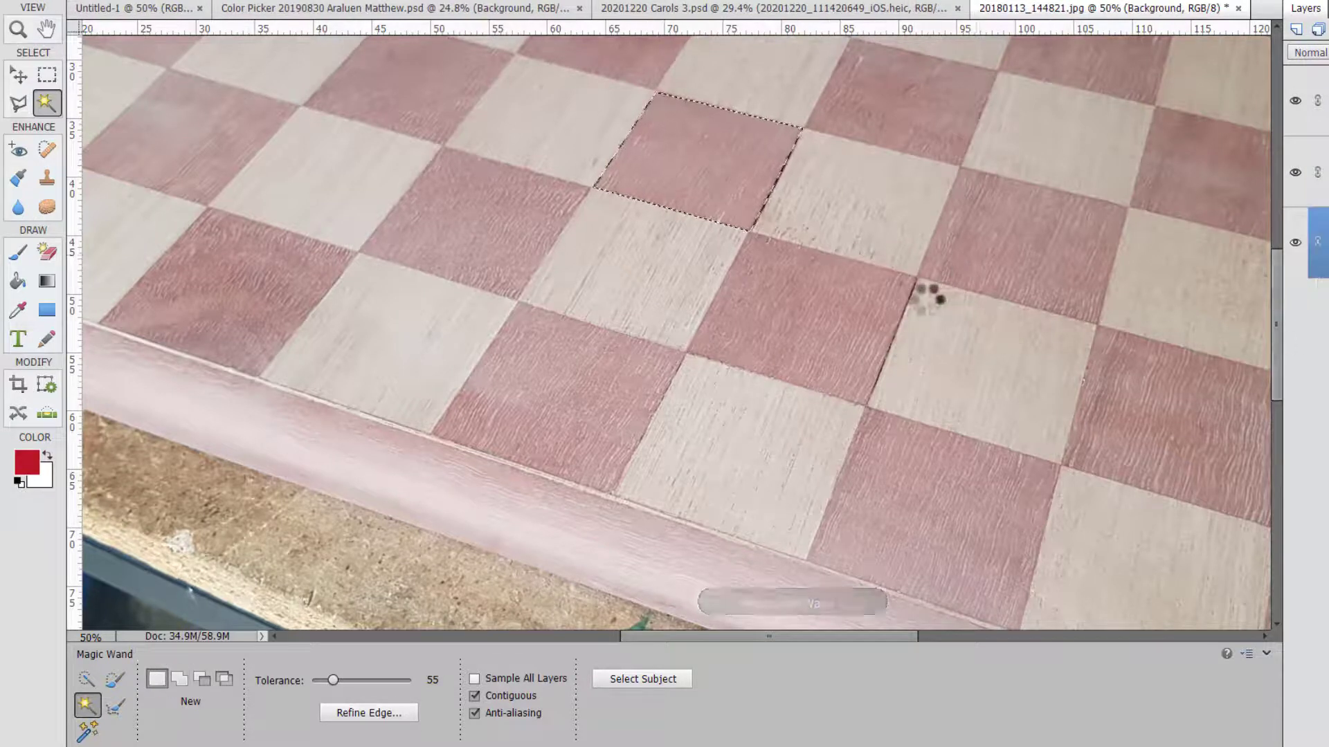
key(ctrl+z)
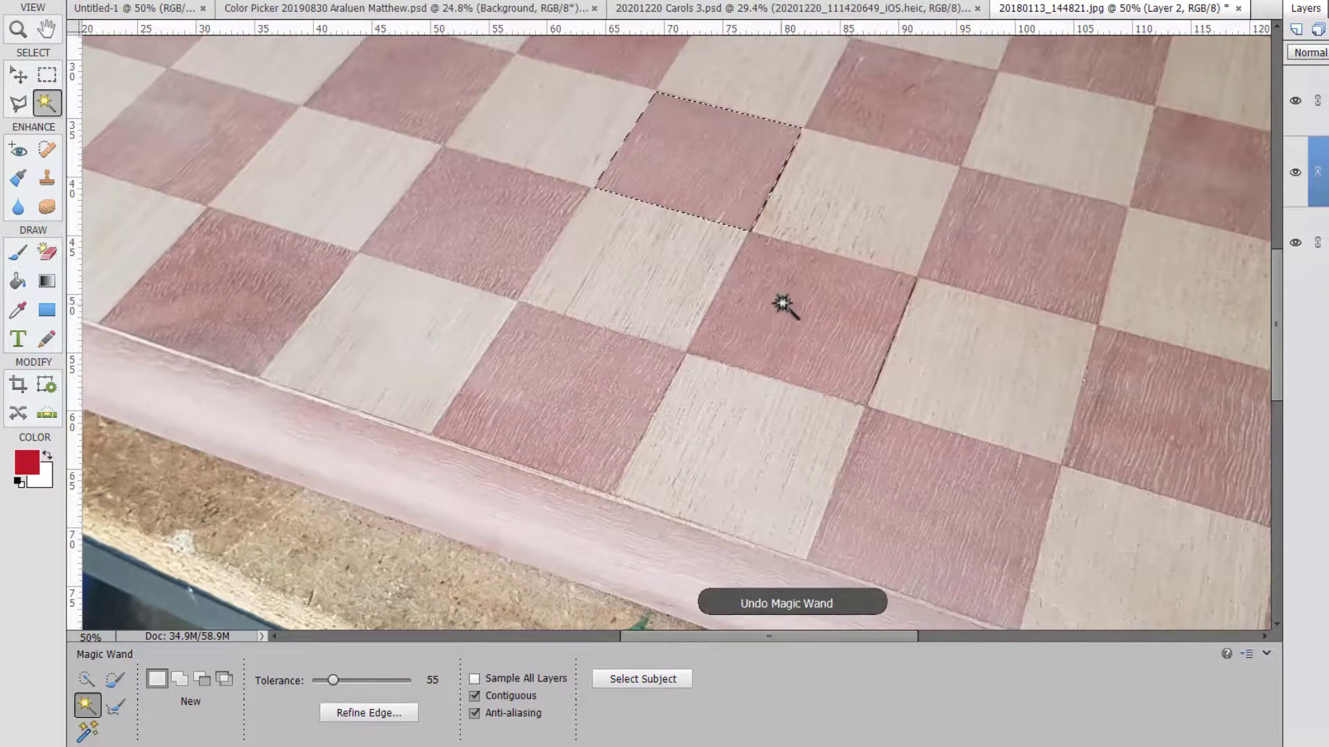
Choose the Lasso tool in the tulip photo document.
click(18, 103)
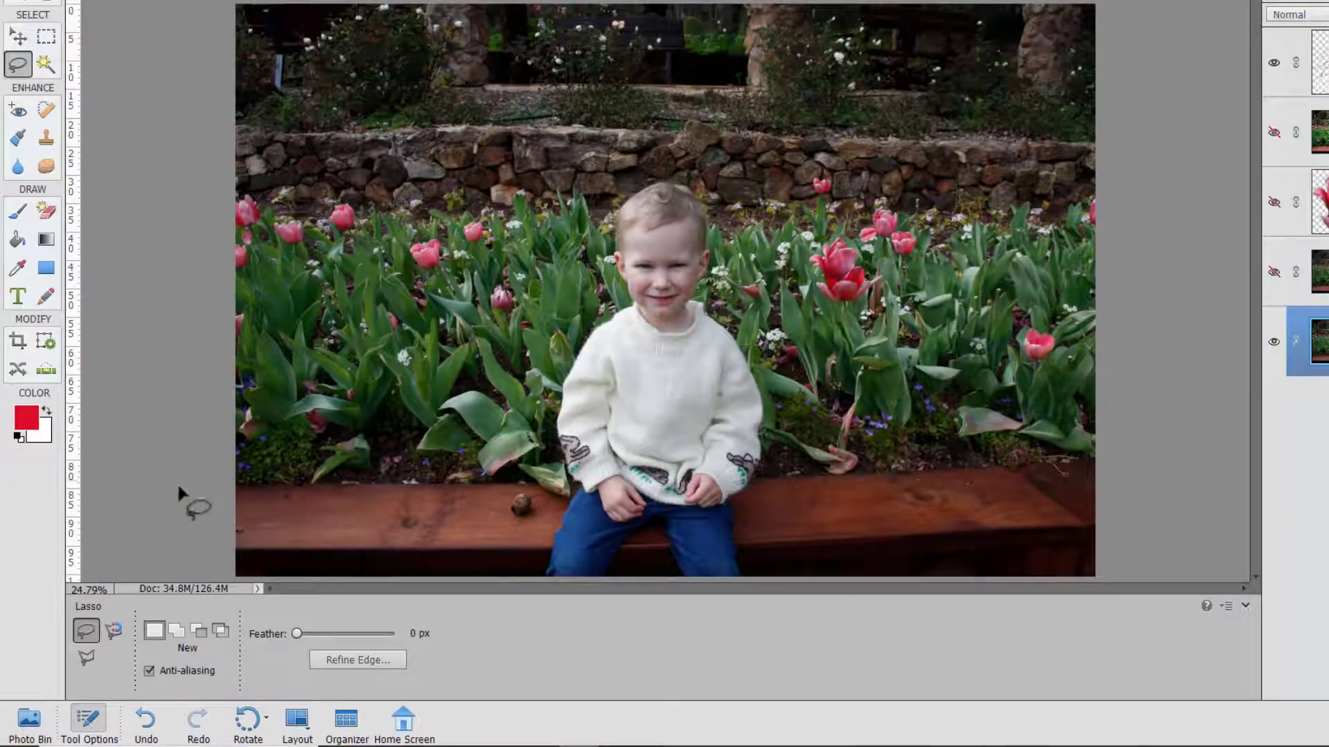